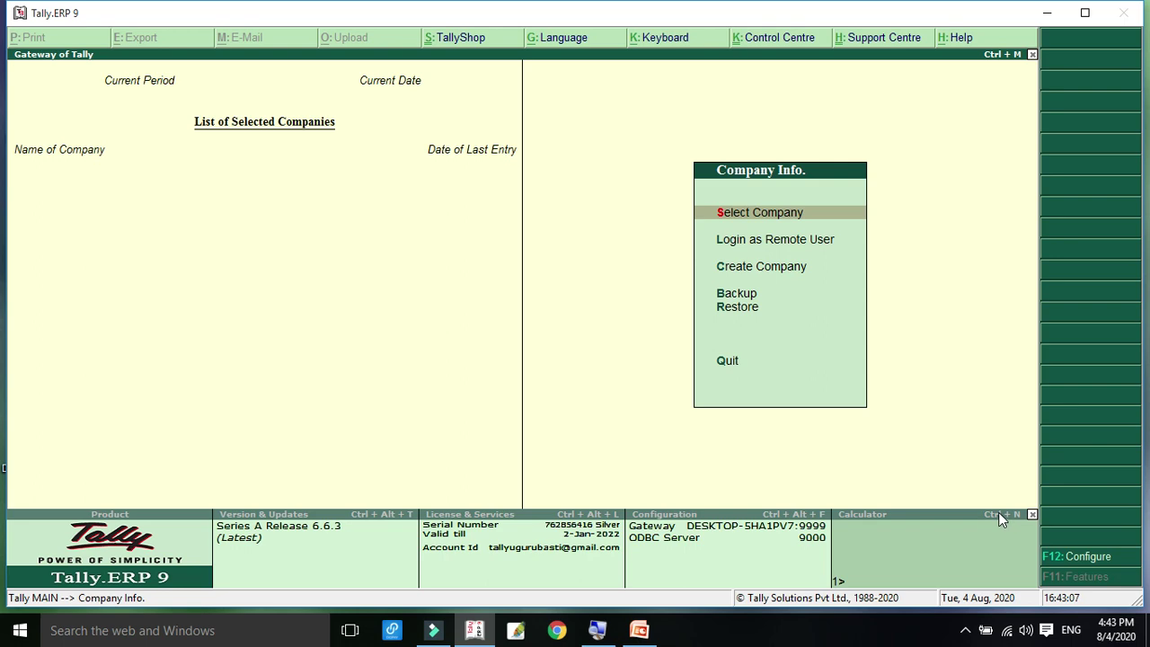
Step: Use the built-in calculator to work out 50+50 = 100 and 500+20+10 = 530
click(938, 560)
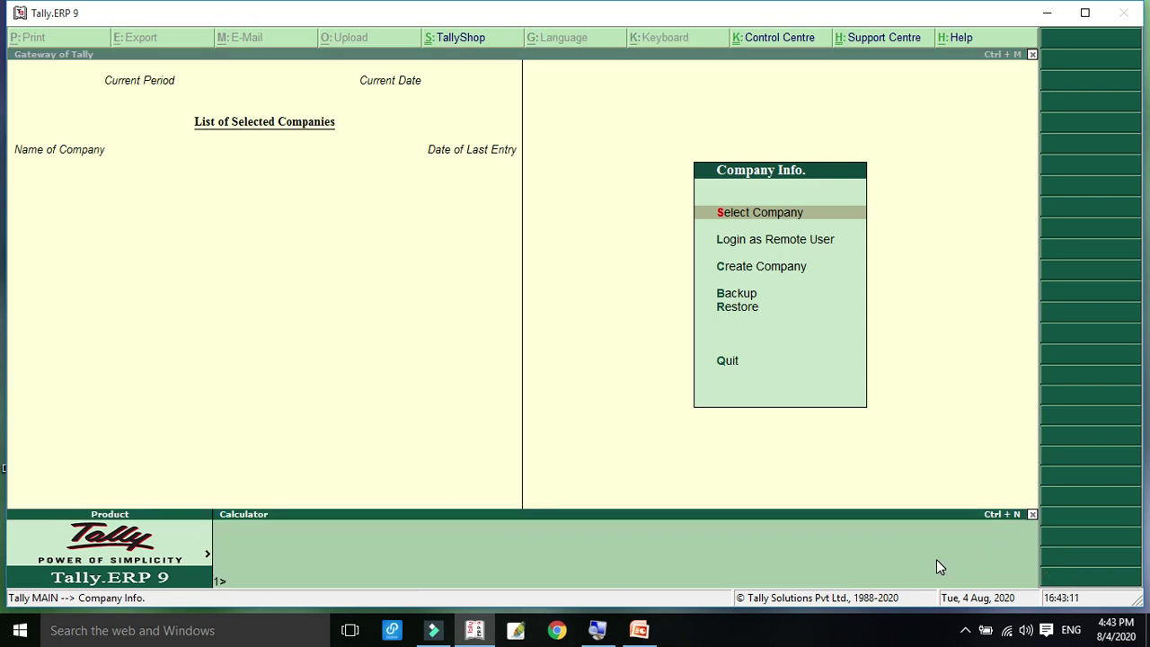
text(50+50)
key(Return)
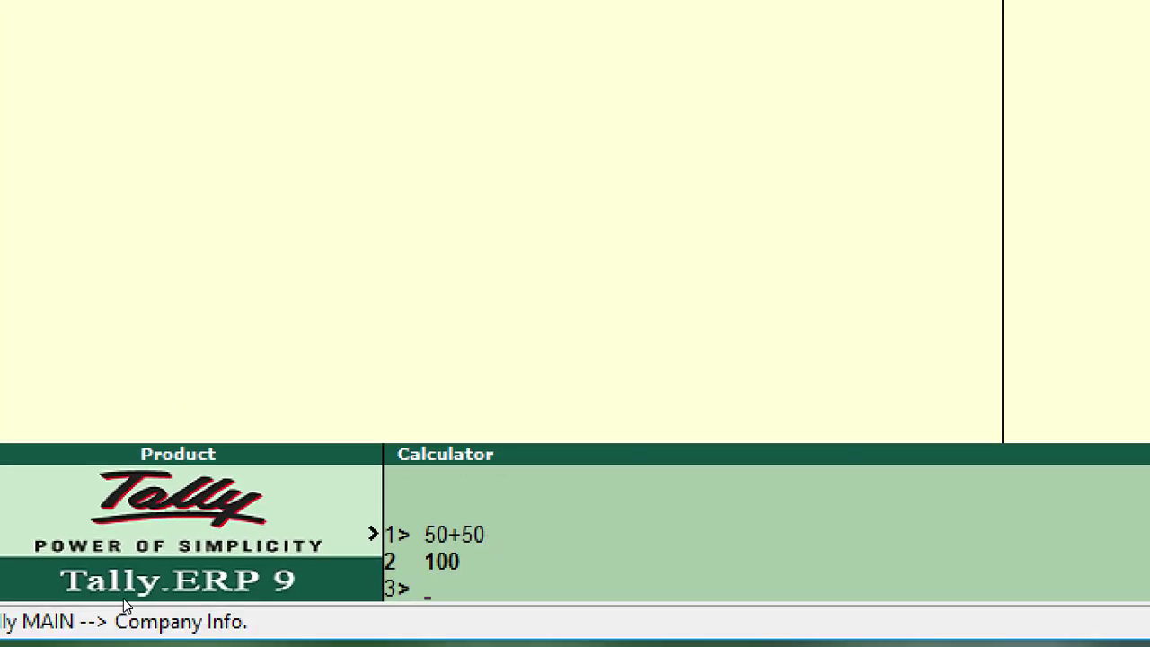
text(500+20+)
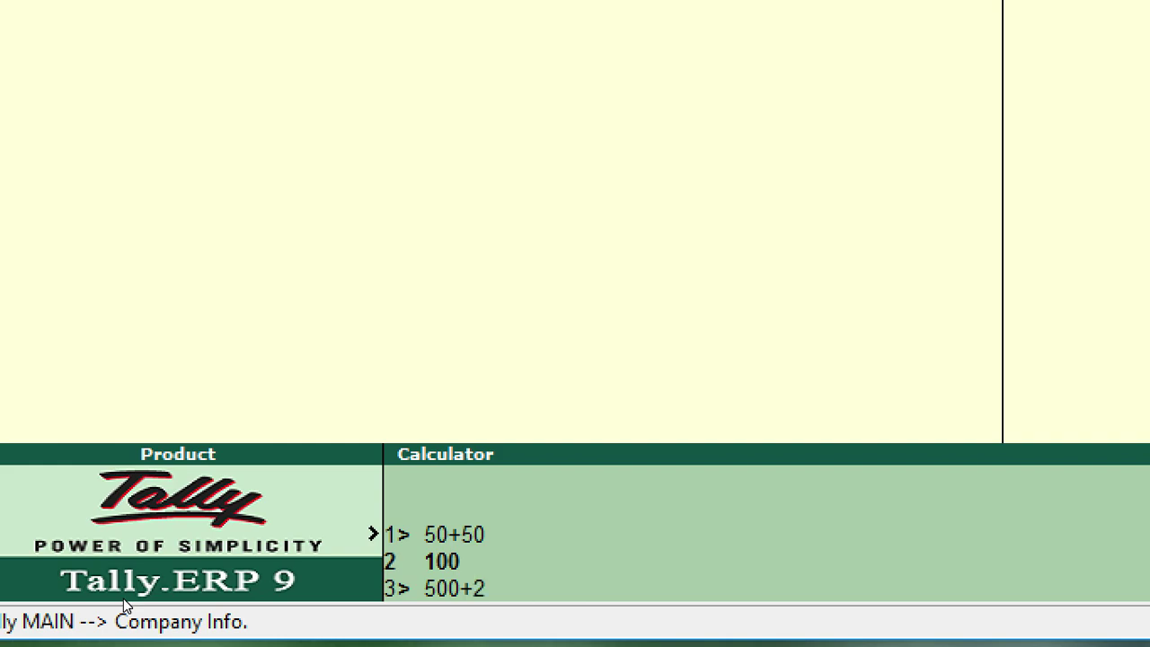
text(10)
key(Return)
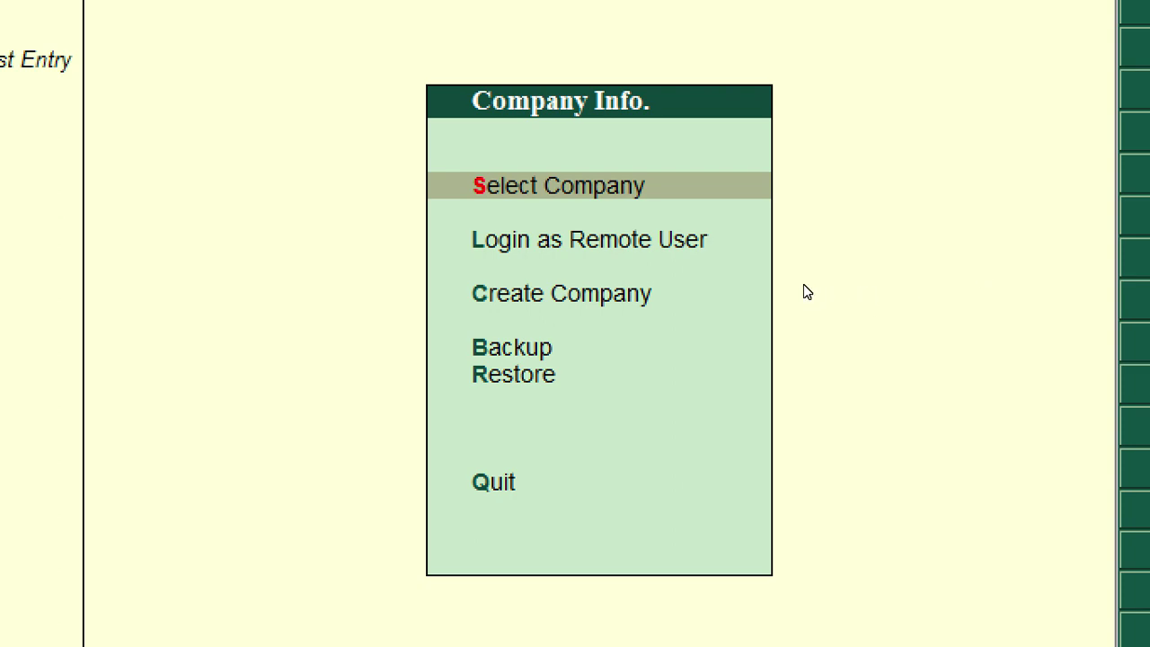
key(Down)
key(Down)
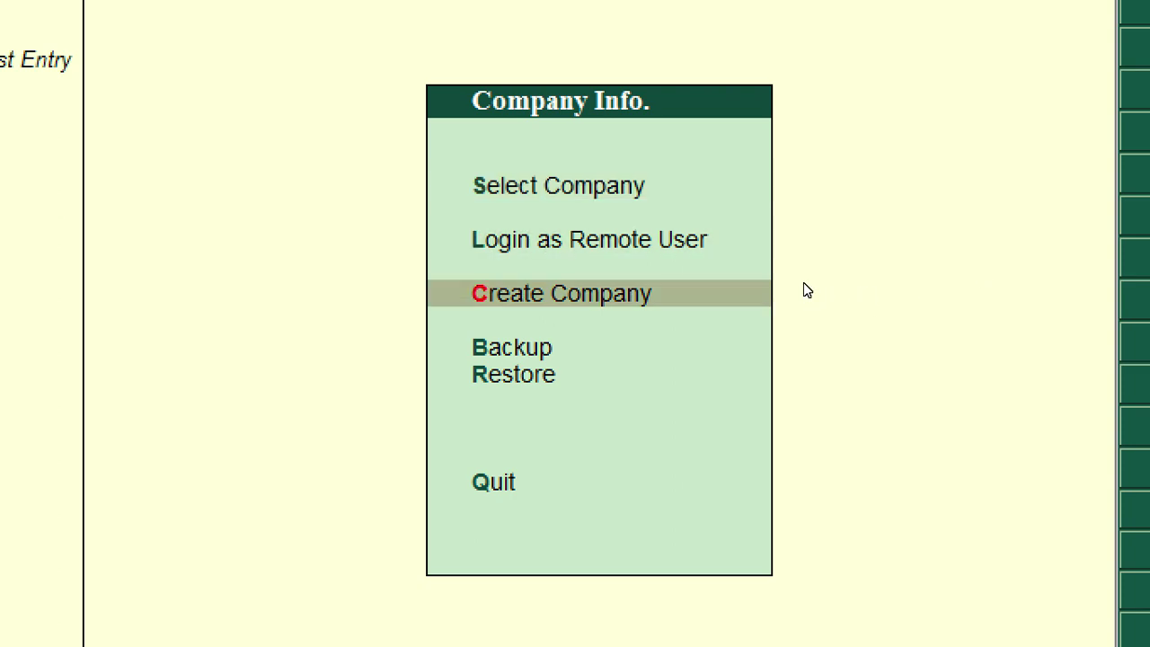
key(Down)
key(Up)
key(Up)
key(Up)
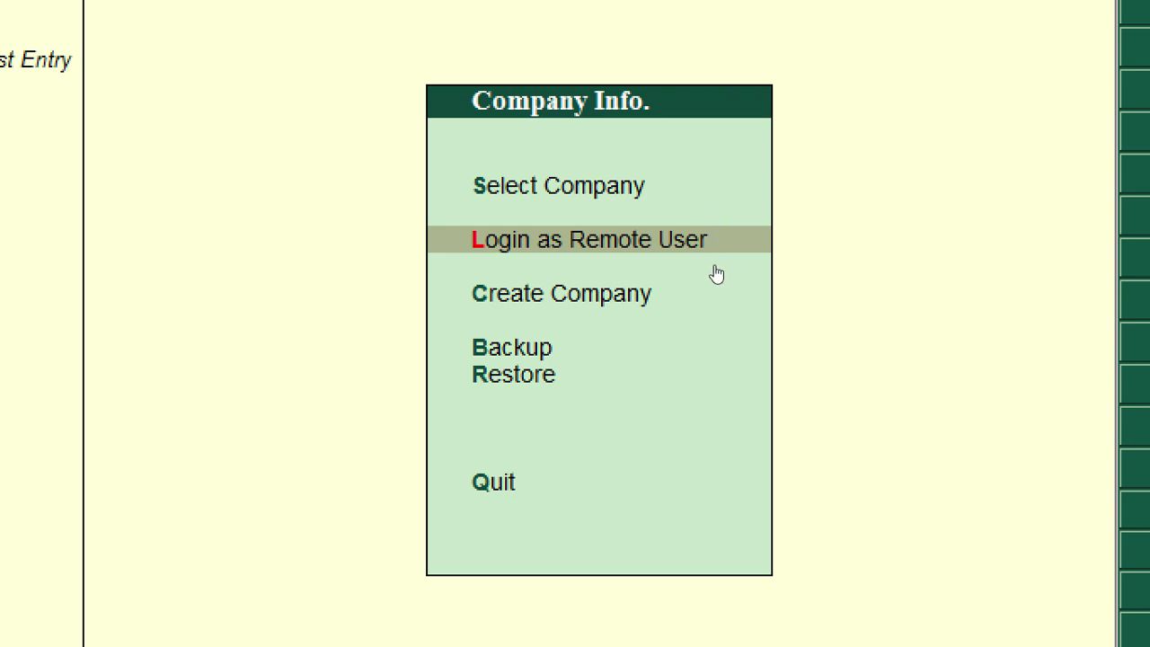
key(Down)
key(Down)
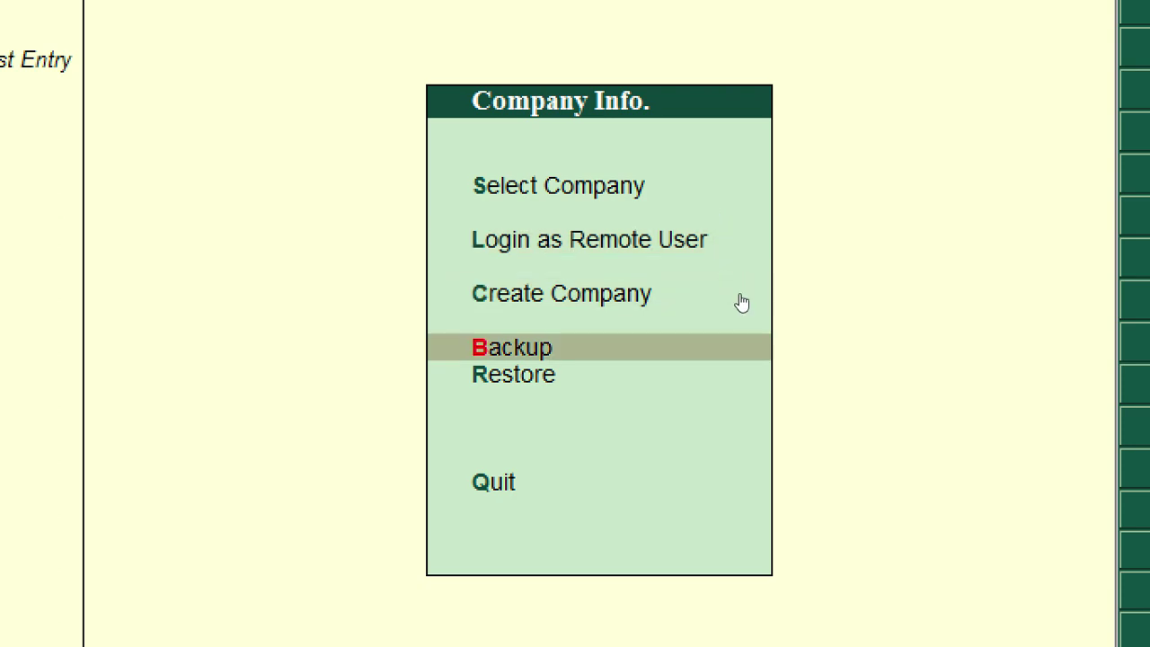
key(Down)
key(Up)
key(Up)
key(Up)
key(Up)
key(Up)
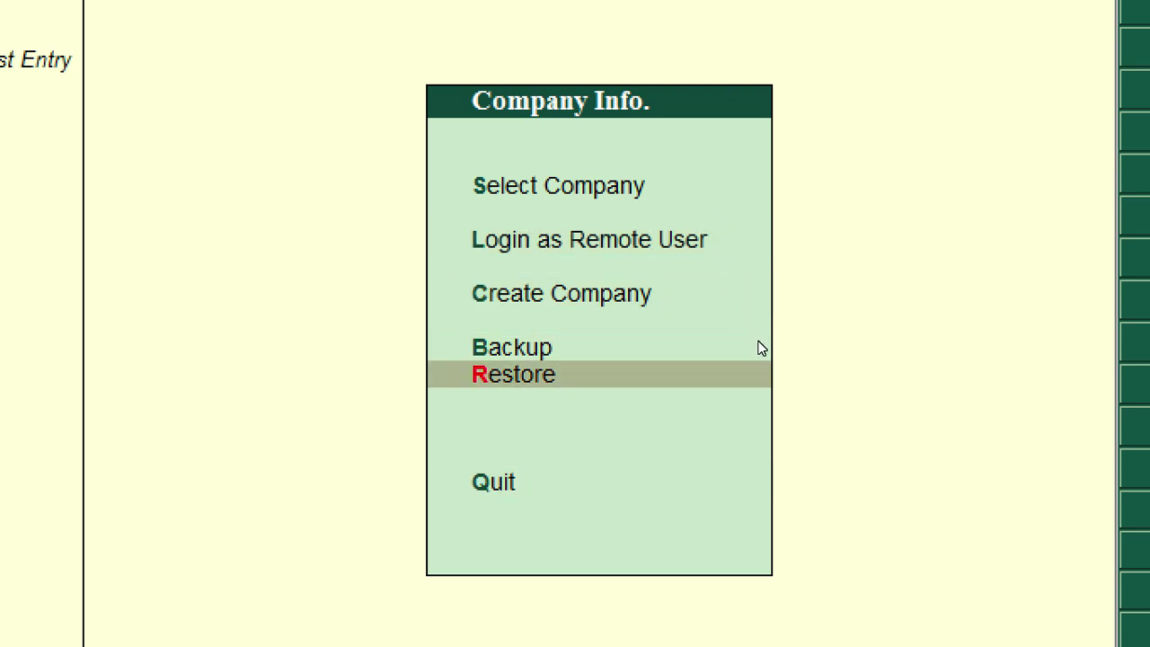
key(Up)
key(Down)
key(Up)
key(Up)
key(Up)
key(Up)
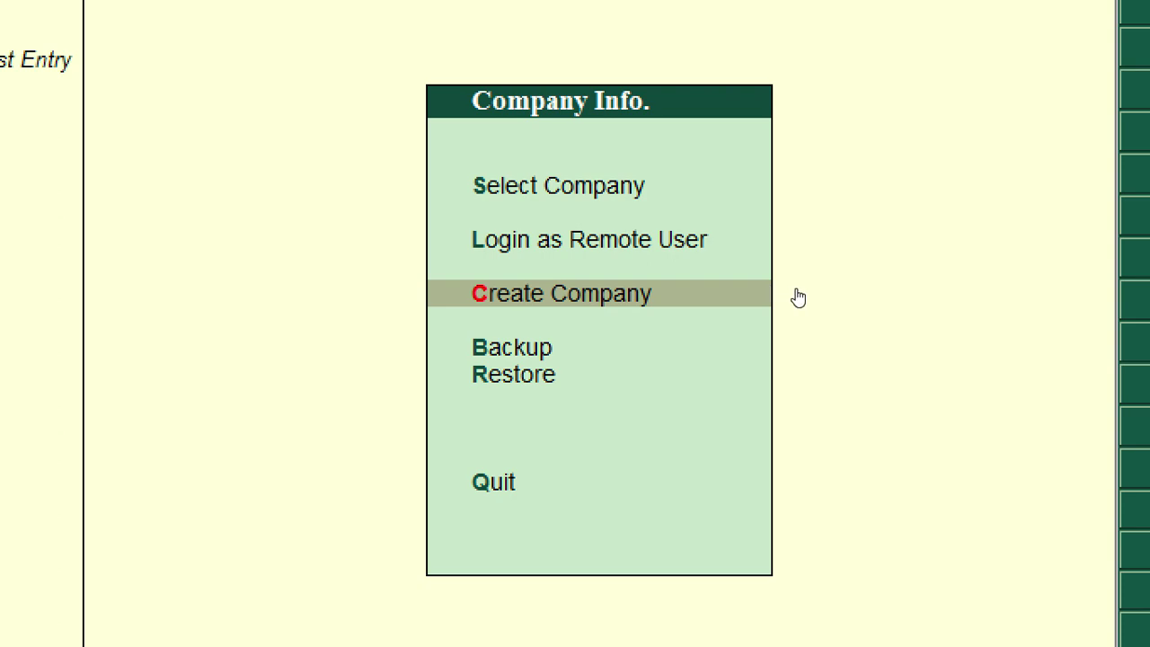
key(Up)
key(Up)
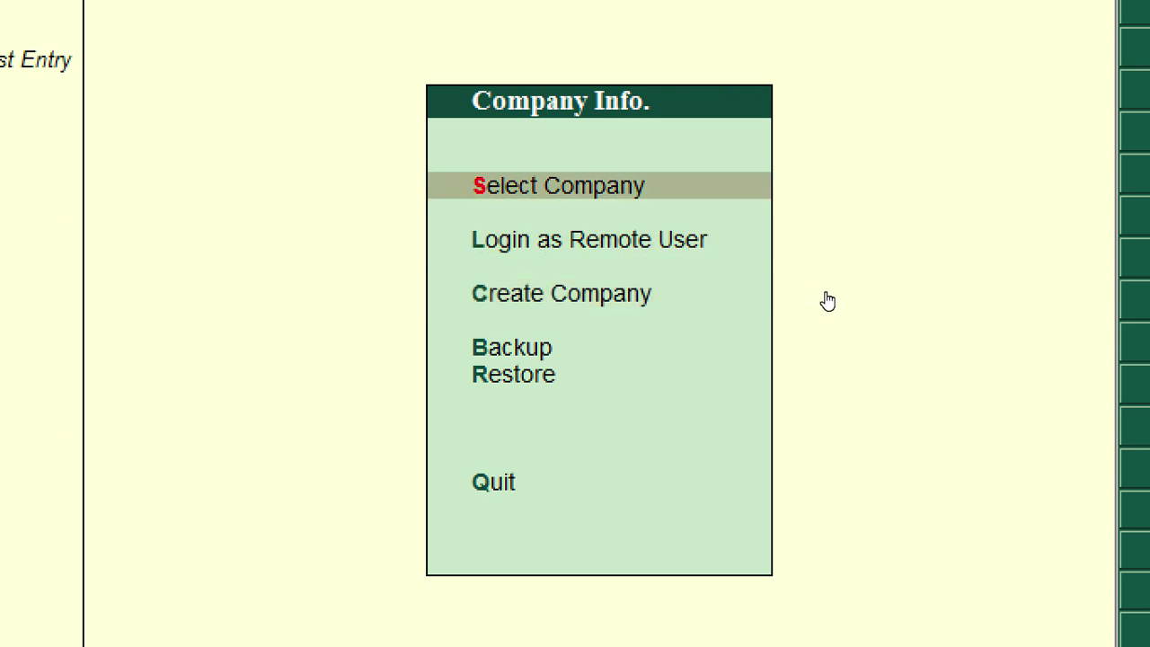
key(Down)
key(Down)
key(Down)
key(Down)
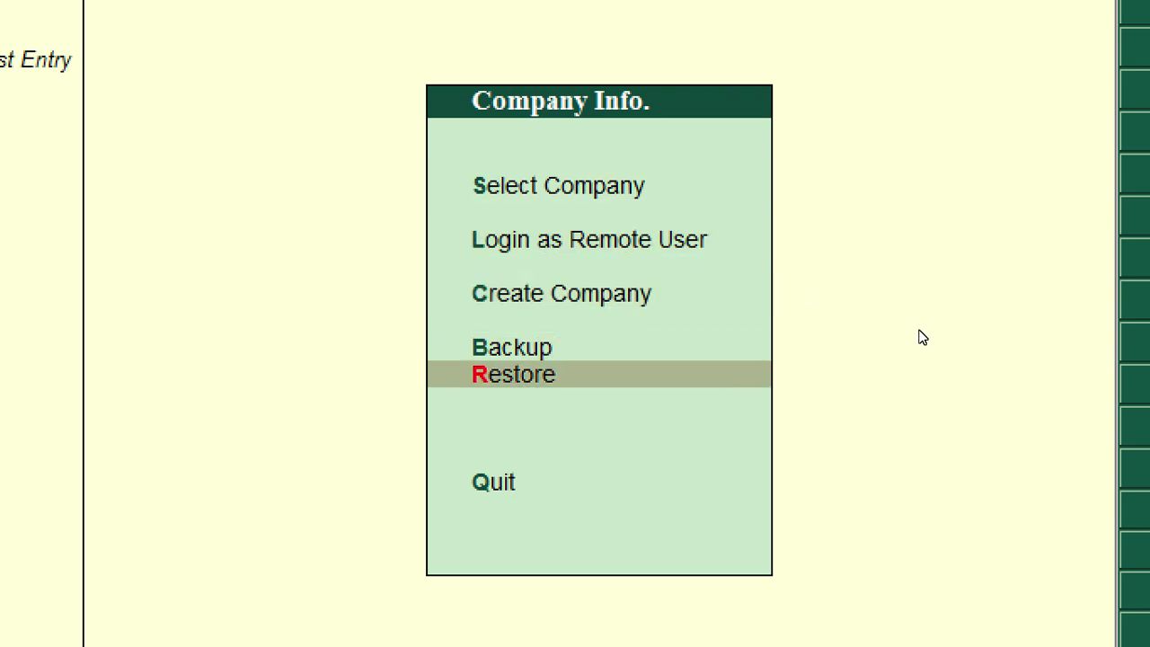
key(Down)
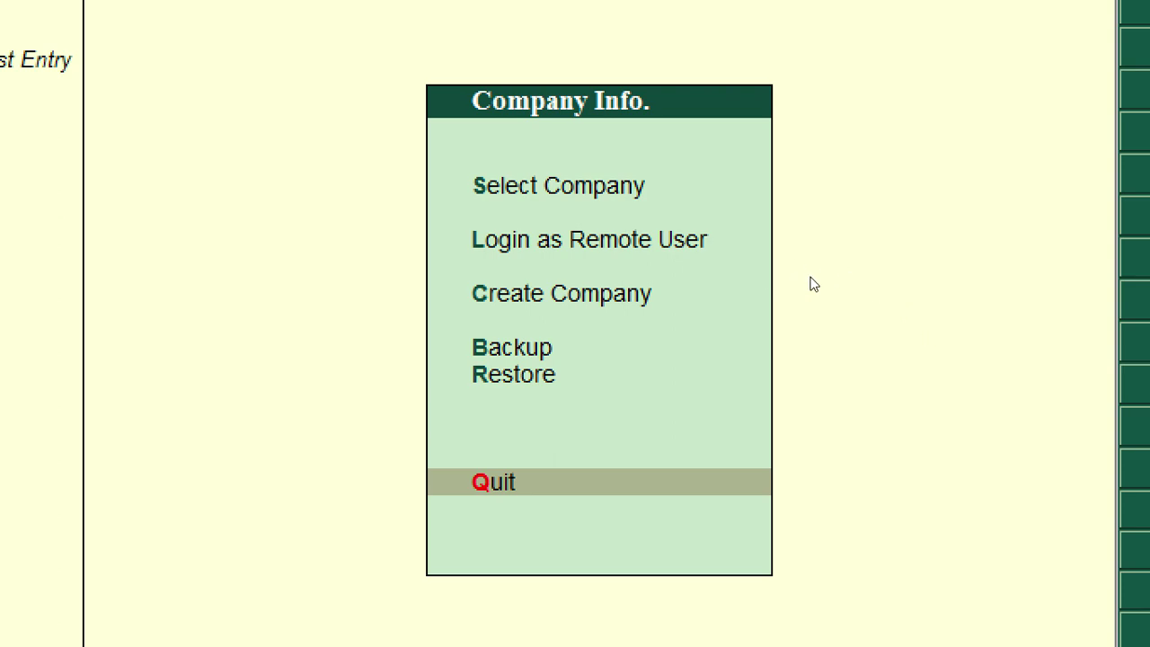
key(Up)
key(Up)
key(Up)
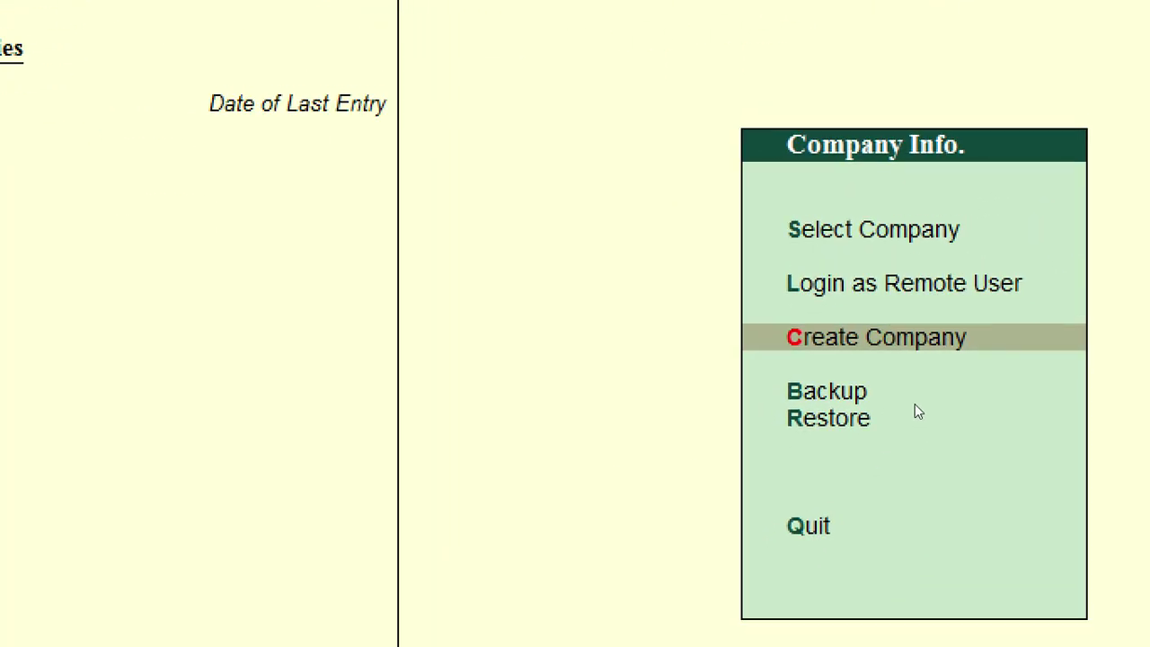
Step: Open the Company Creation form from Create Company, dismissing the stray Windows start menu
key(Return)
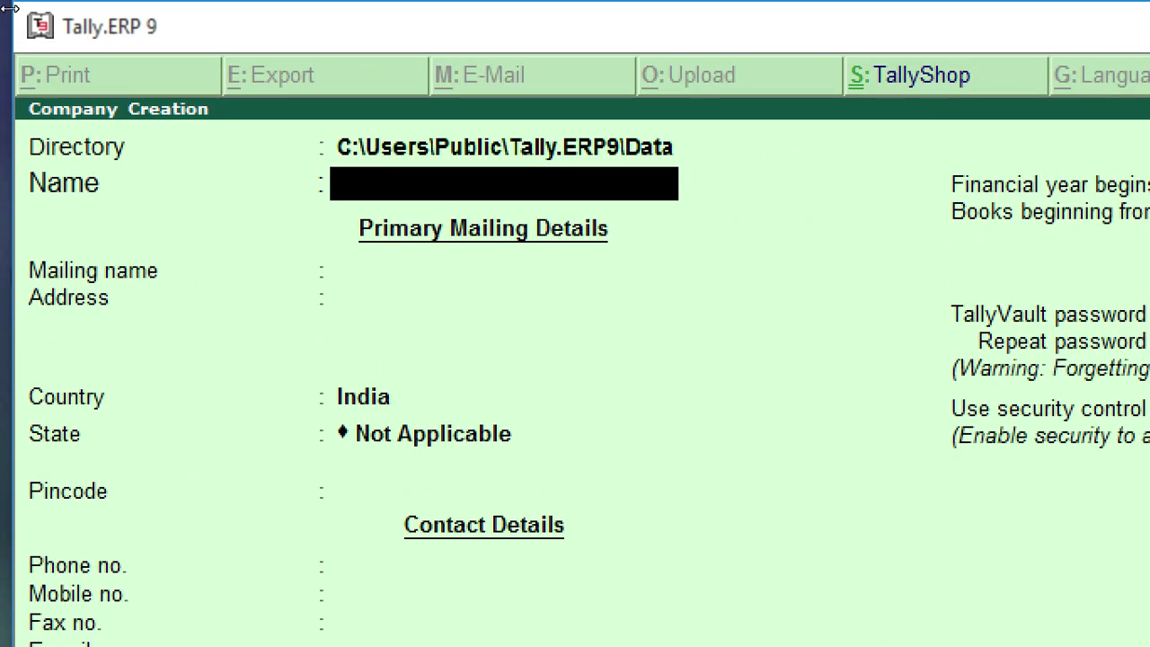
key(super)
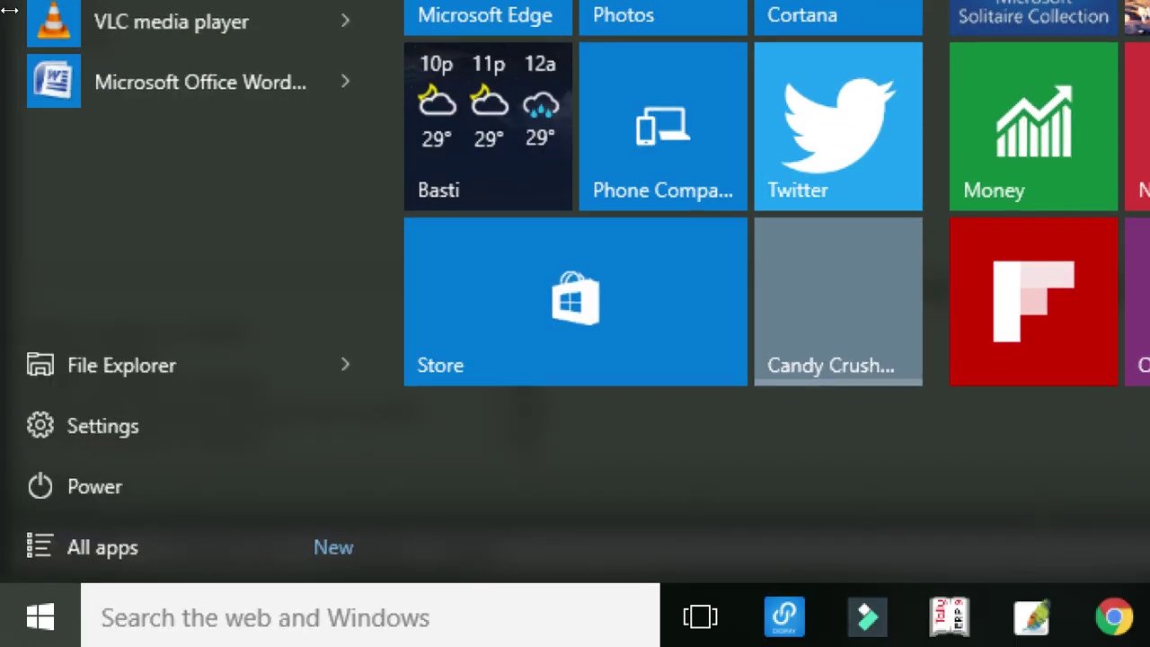
key(Escape)
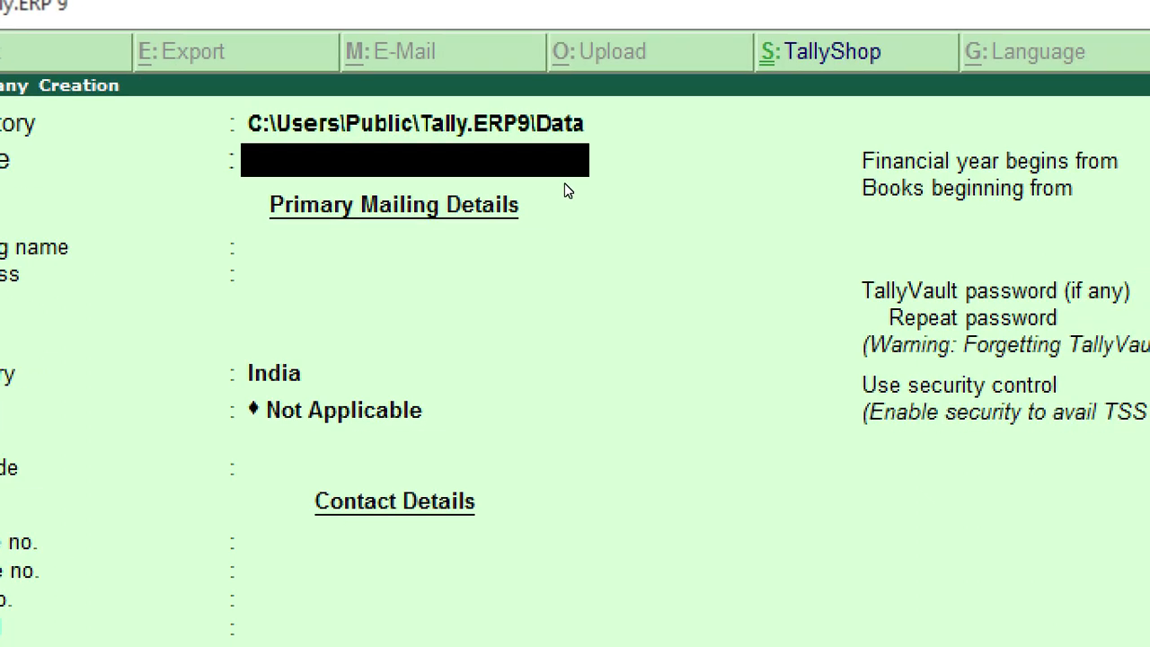
Step: Enter SOFTDEV TALLY GURU as the company name, correcting the typo
text(SOFT)
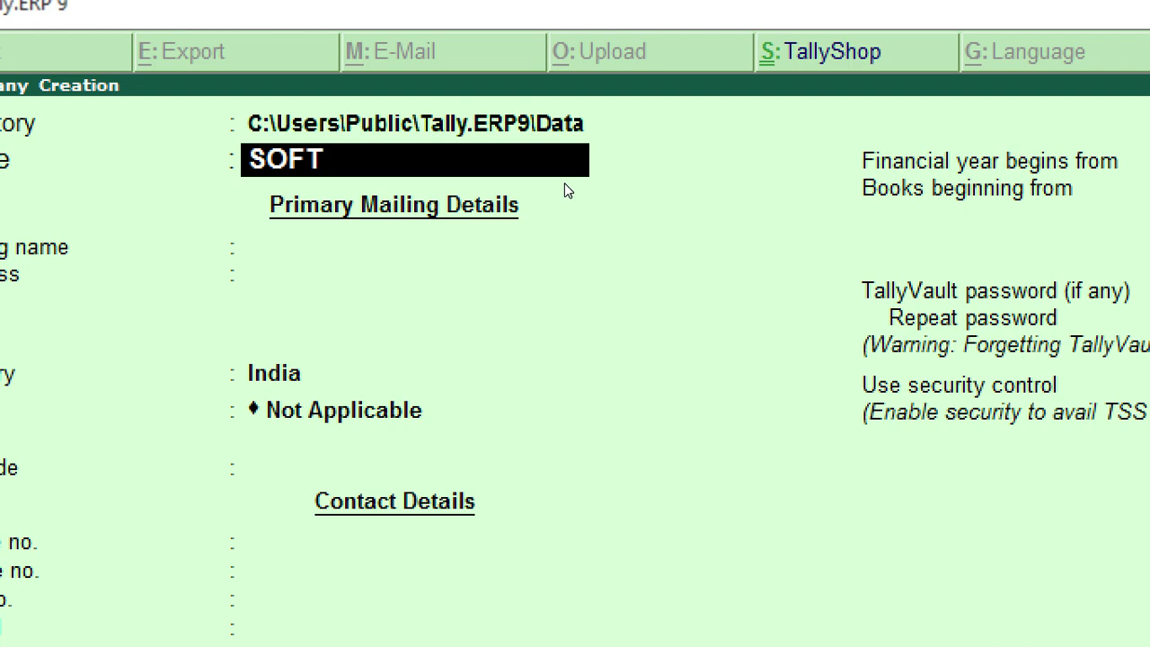
text(DEV TALLY GUR)
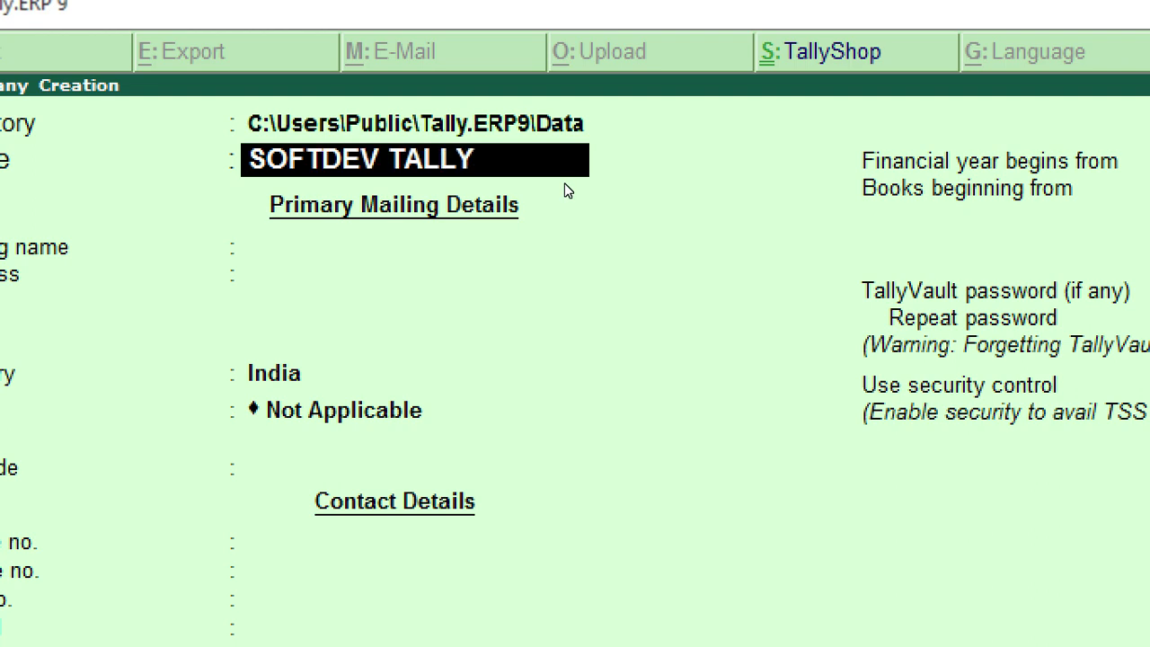
text(U)
key(BackSpace)
key(BackSpace)
text(URU)
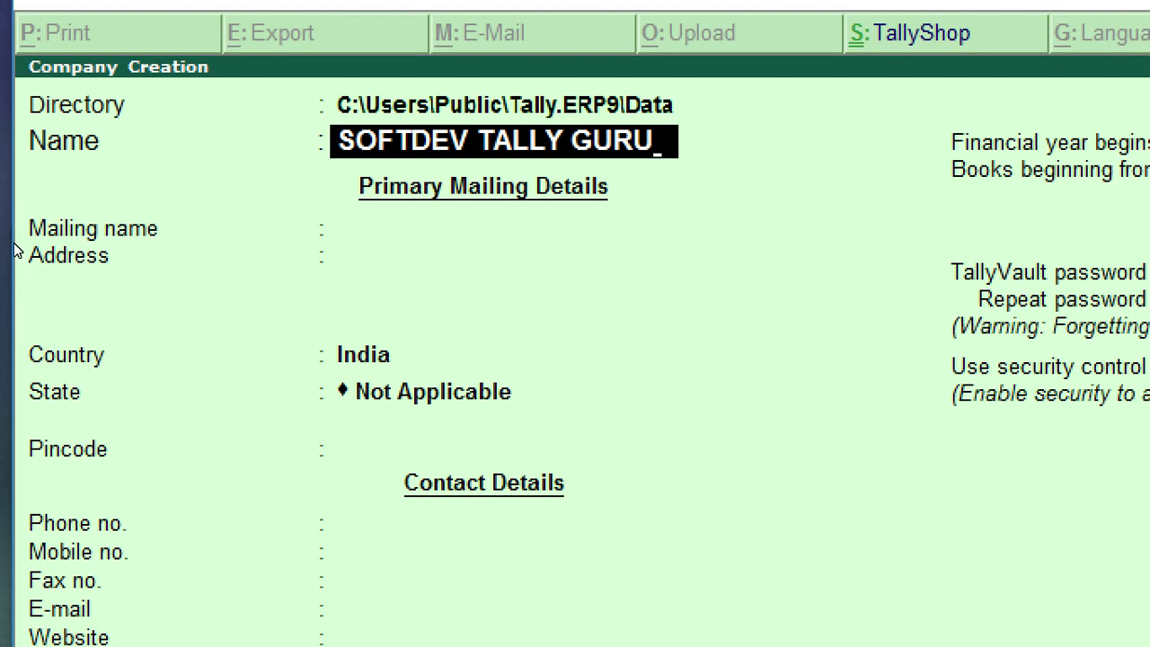
key(Return)
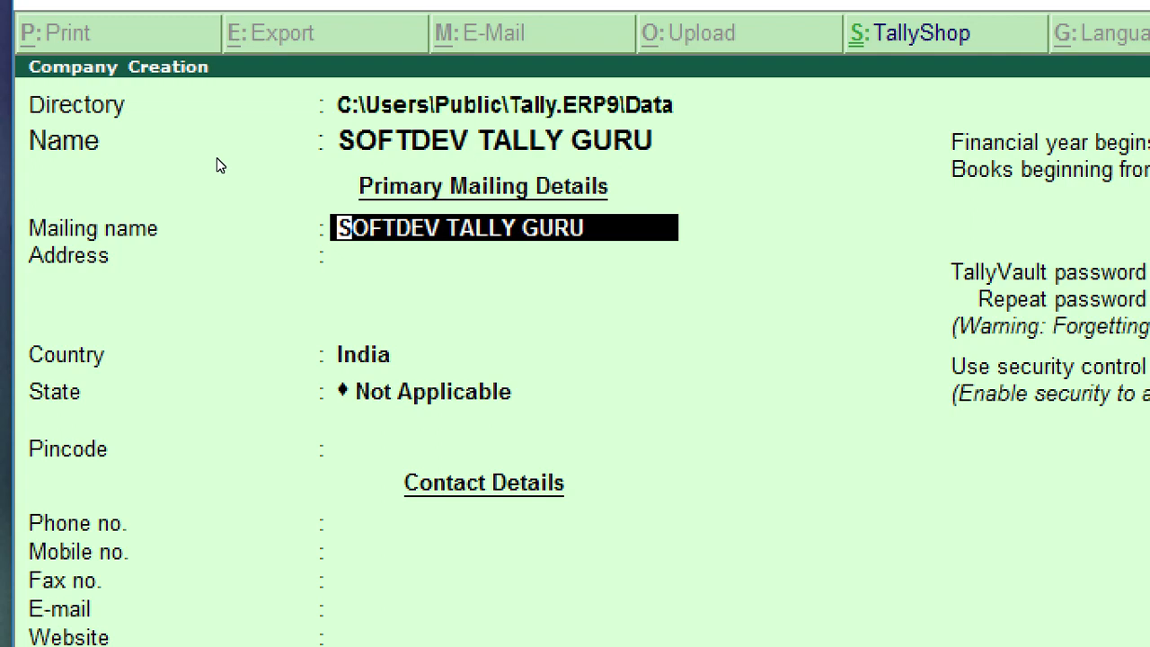
Step: Keep the mailing name and fill in the company's two-line street address, leaving the third line empty
key(Return)
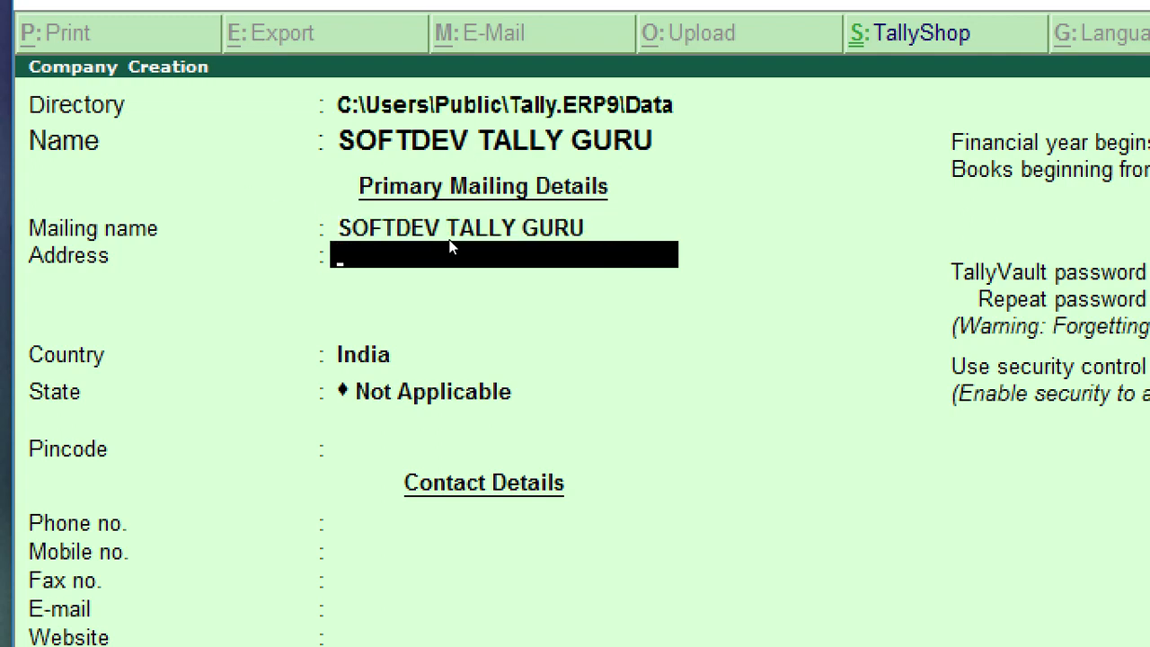
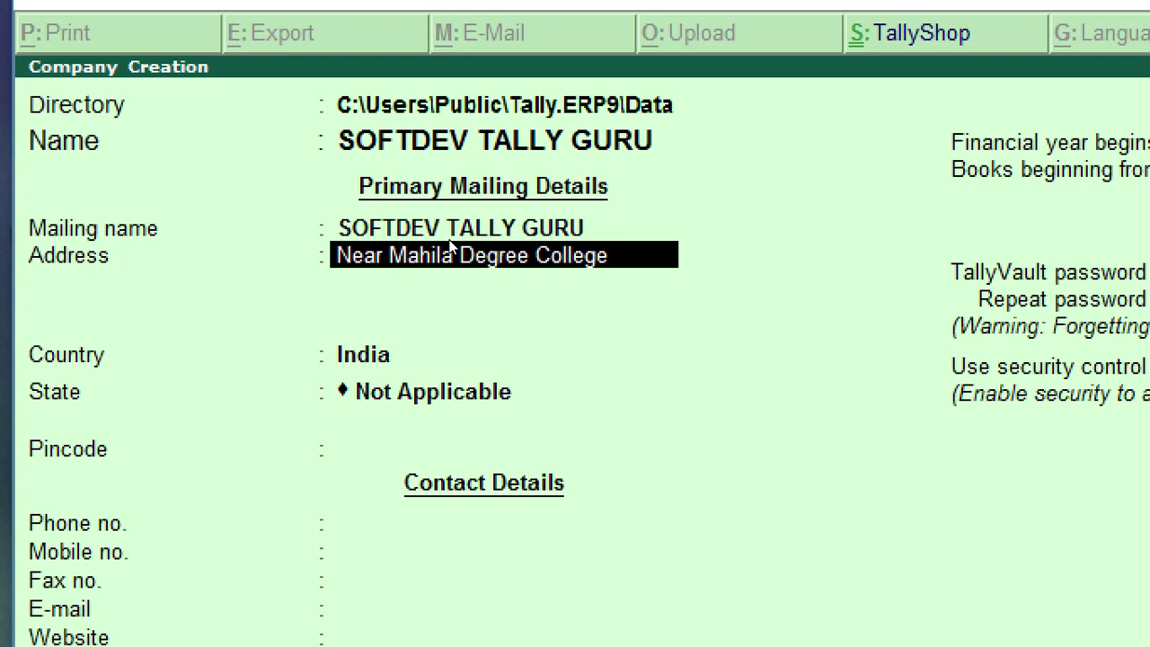
key(Return)
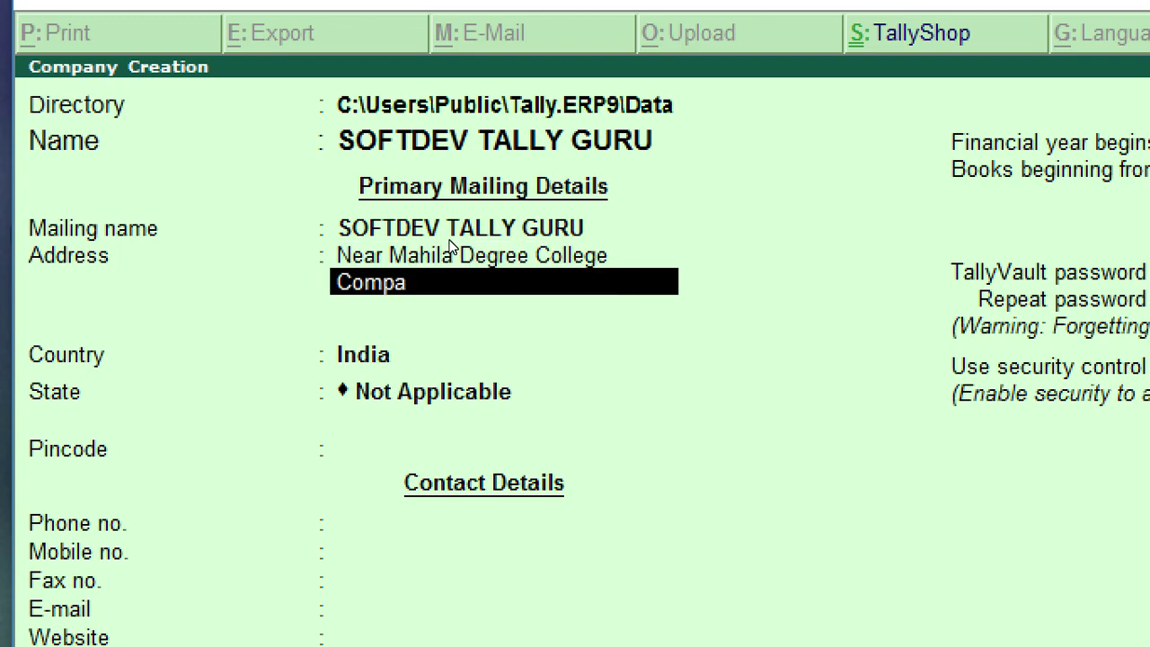
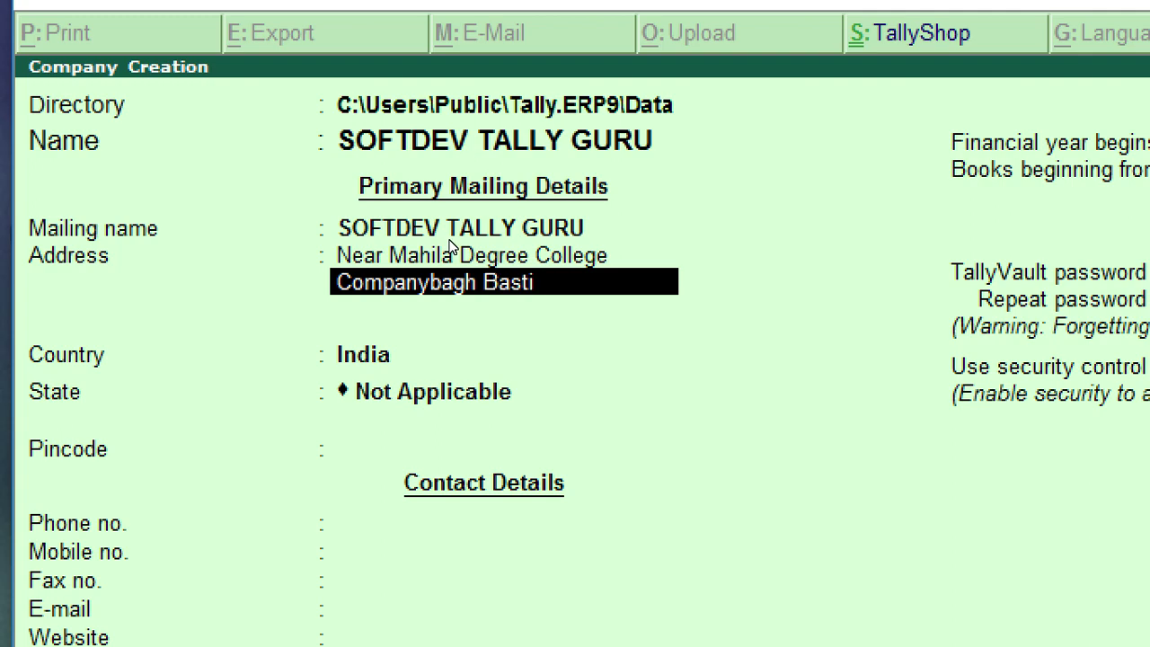
key(Return)
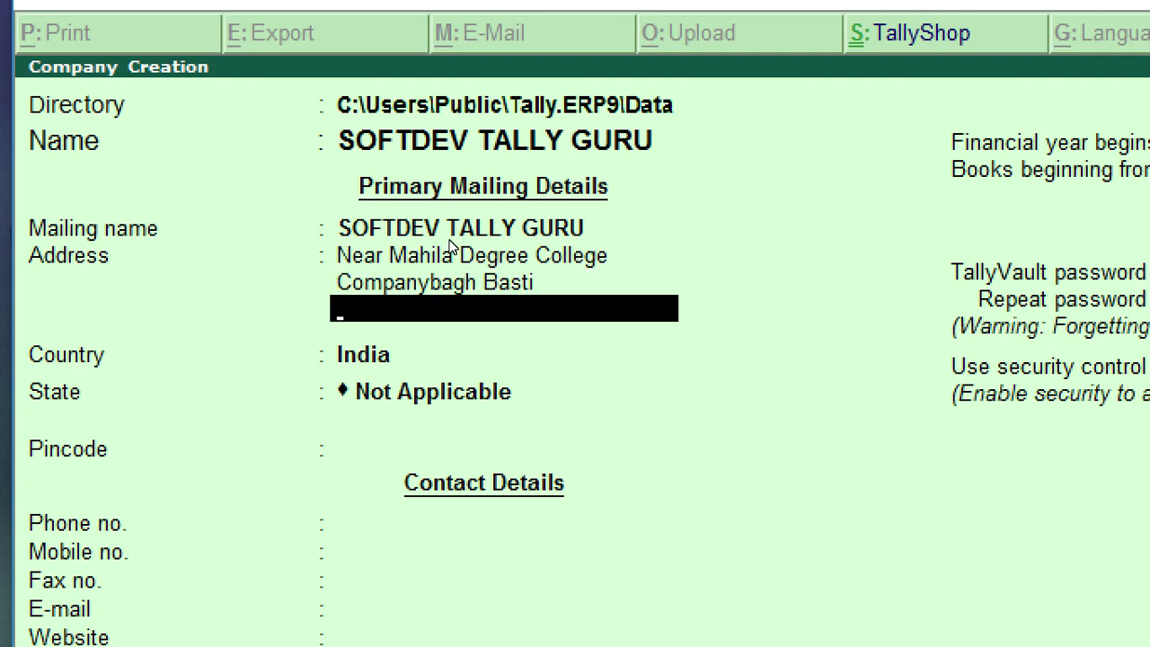
key(BackSpace)
key(BackSpace)
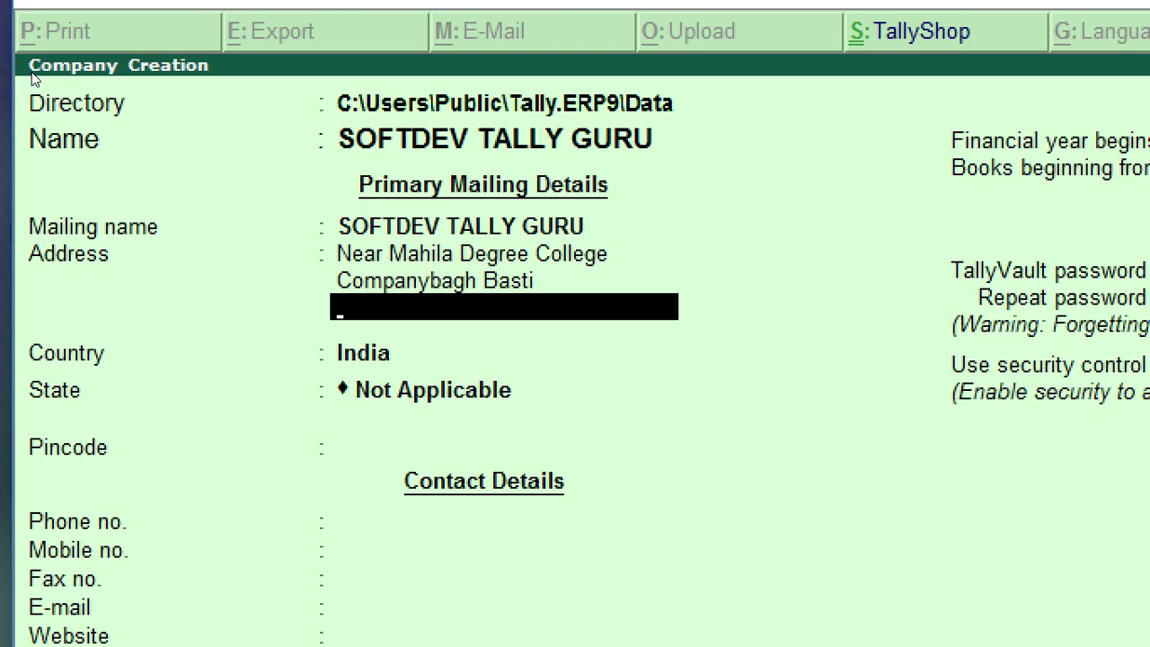
key(Return)
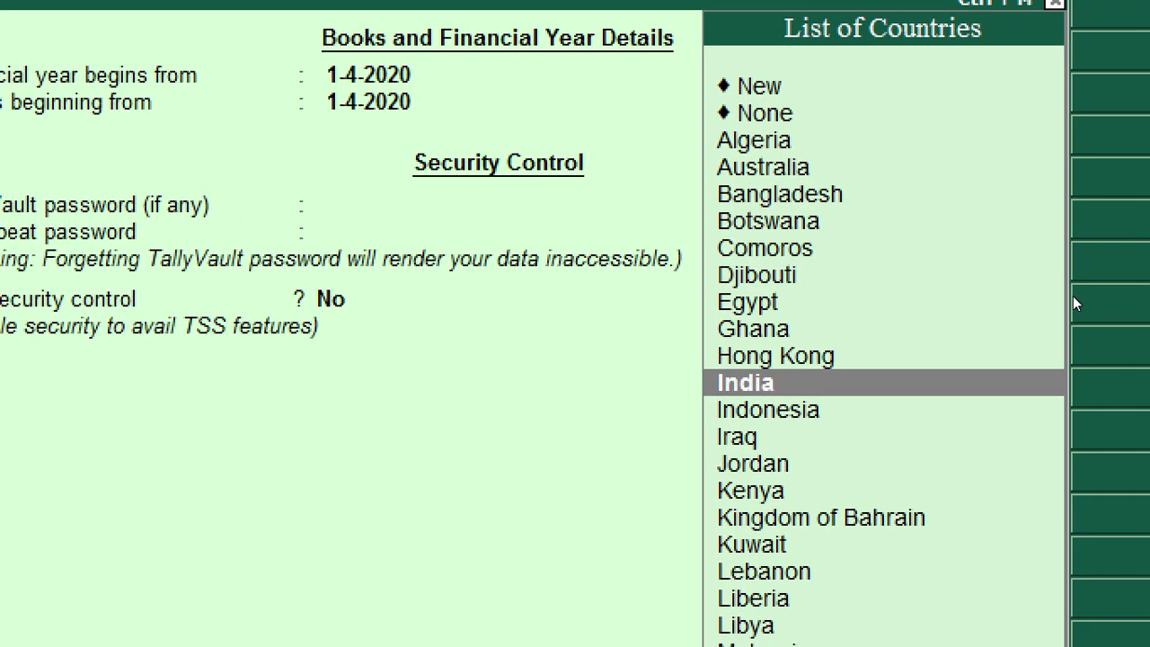
Step: Choose India as the country and Uttar Pradesh from the list of states
key(Down)
key(Up)
key(Return)
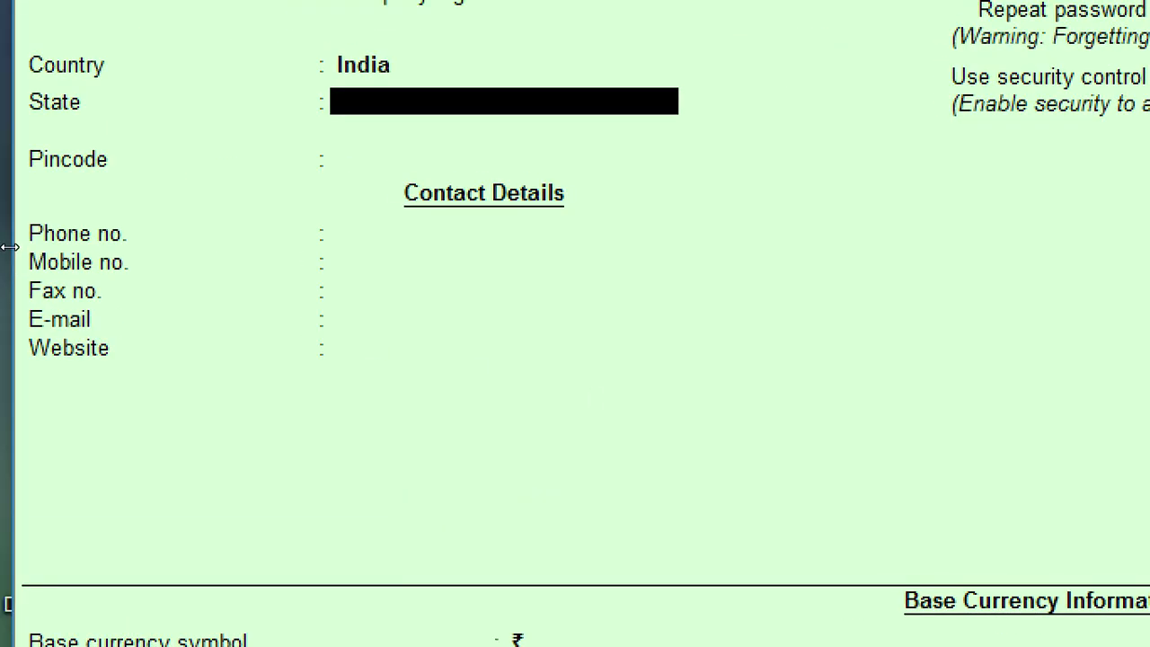
text(U)
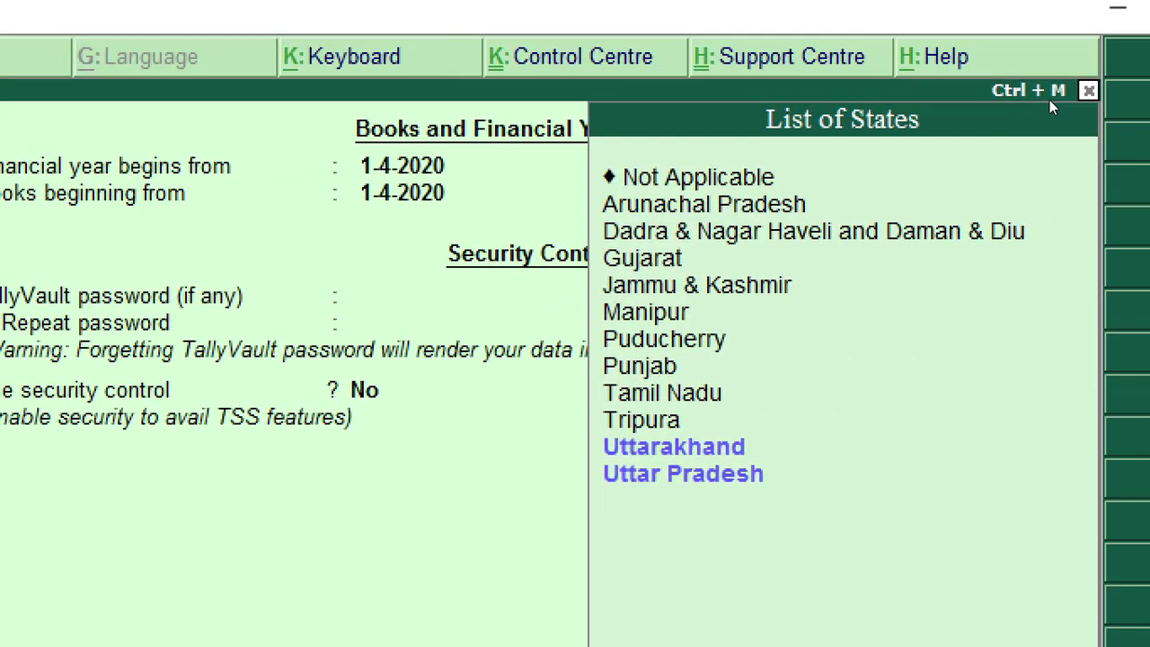
key(Down)
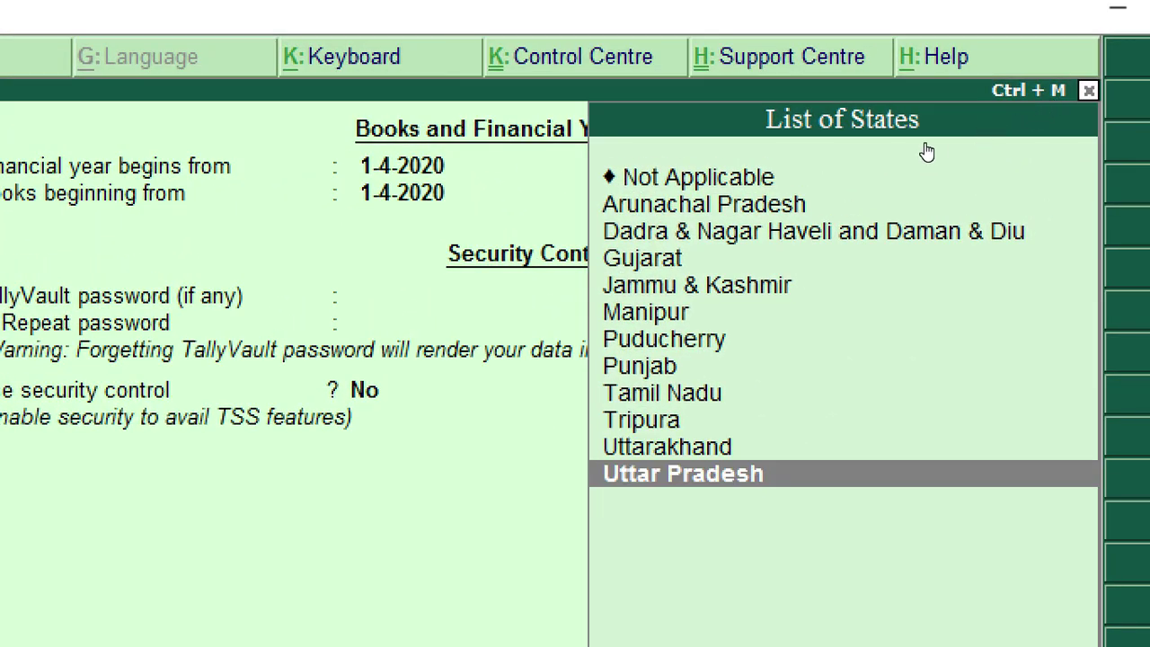
key(Return)
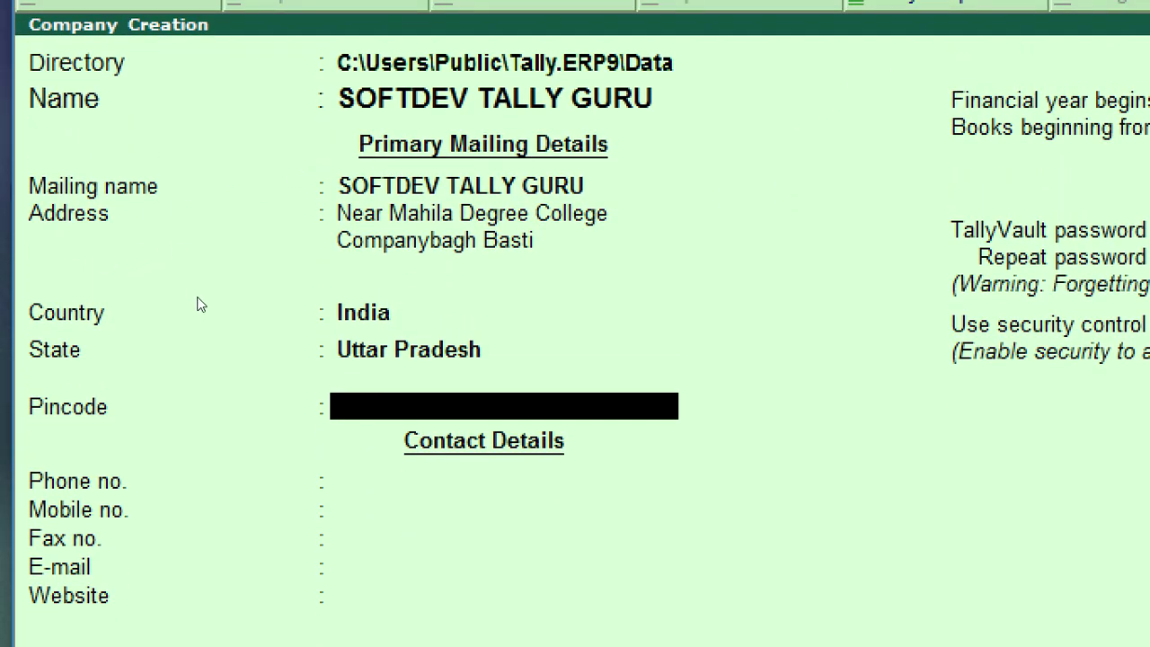
text(272001)
key(Return)
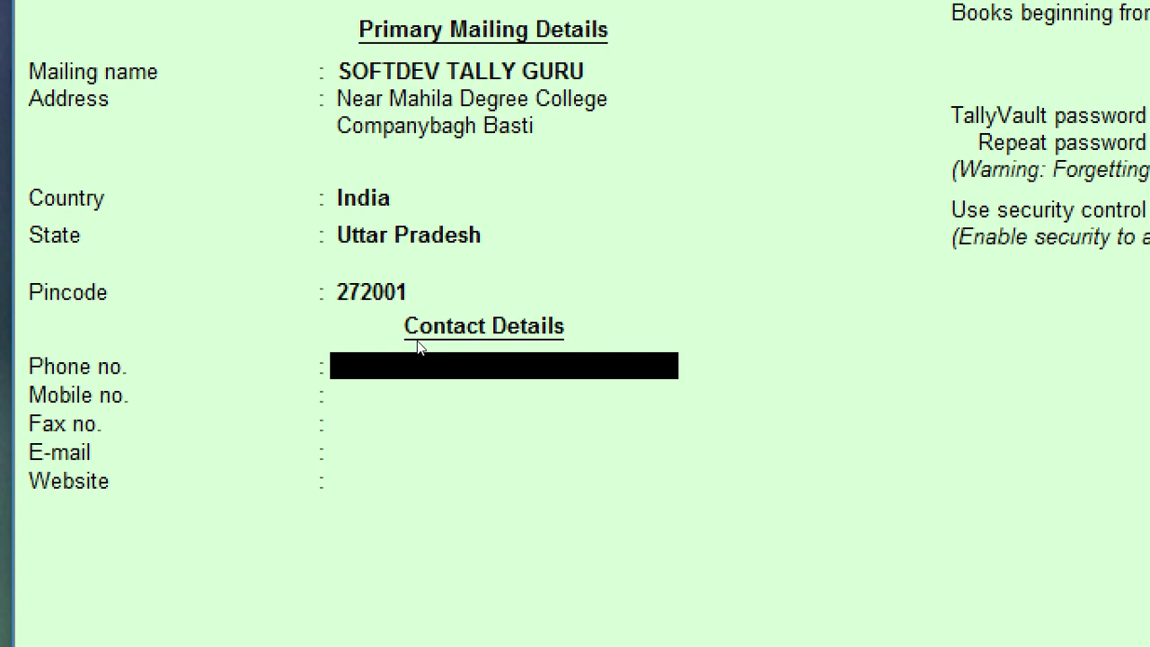
key(Return)
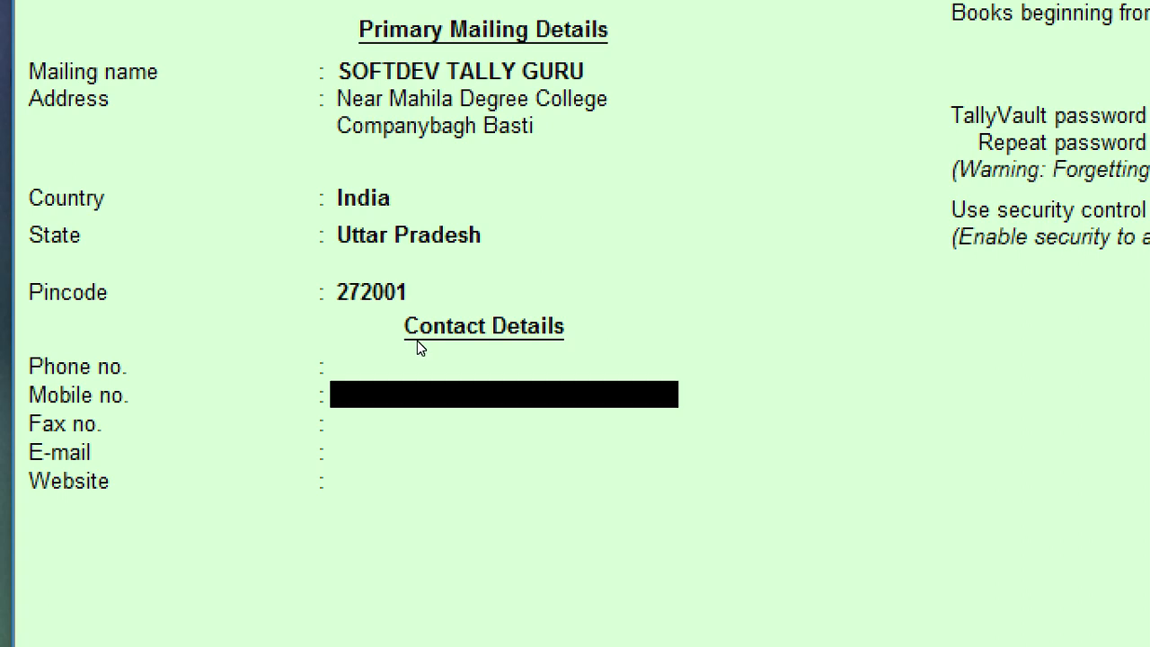
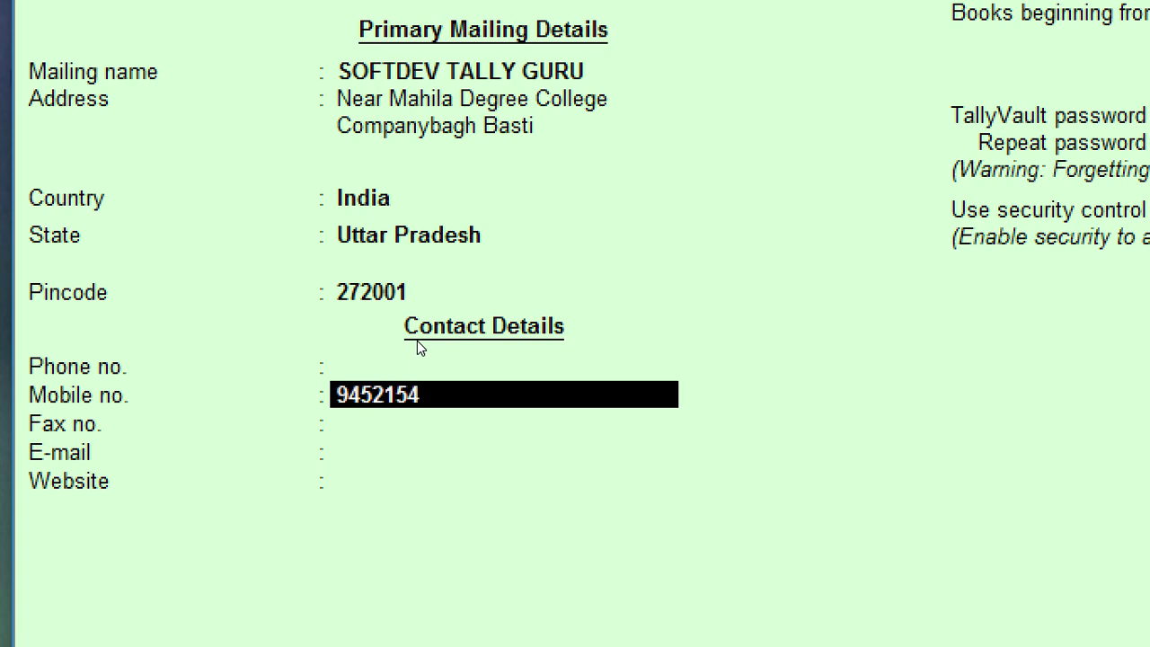
key(Return)
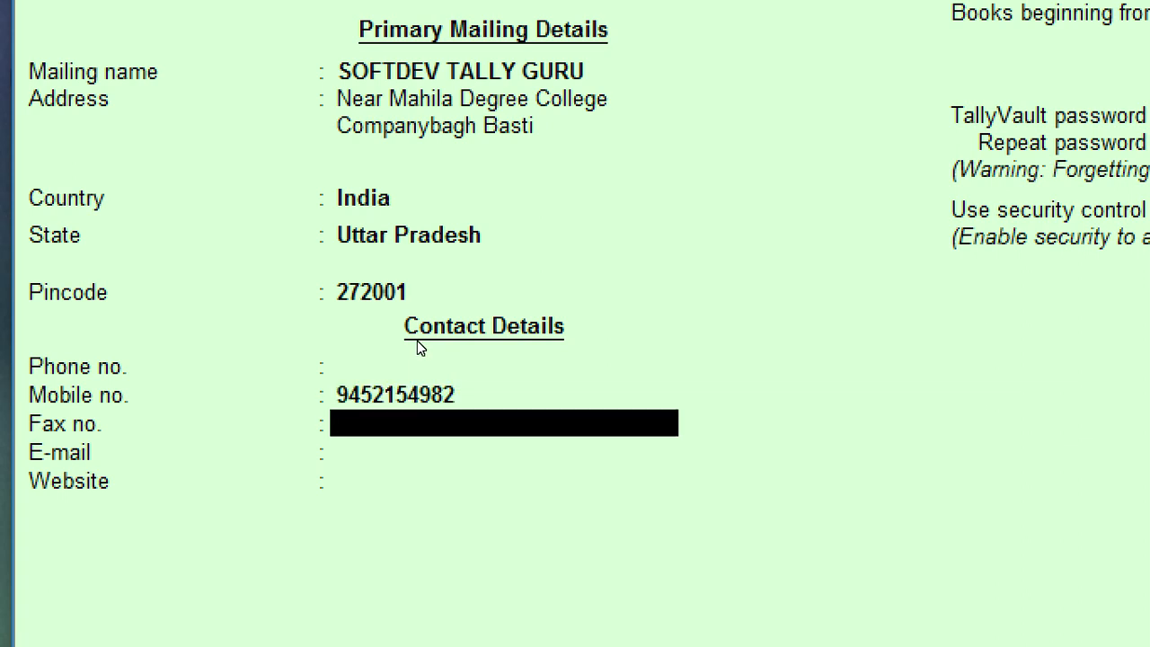
key(Return)
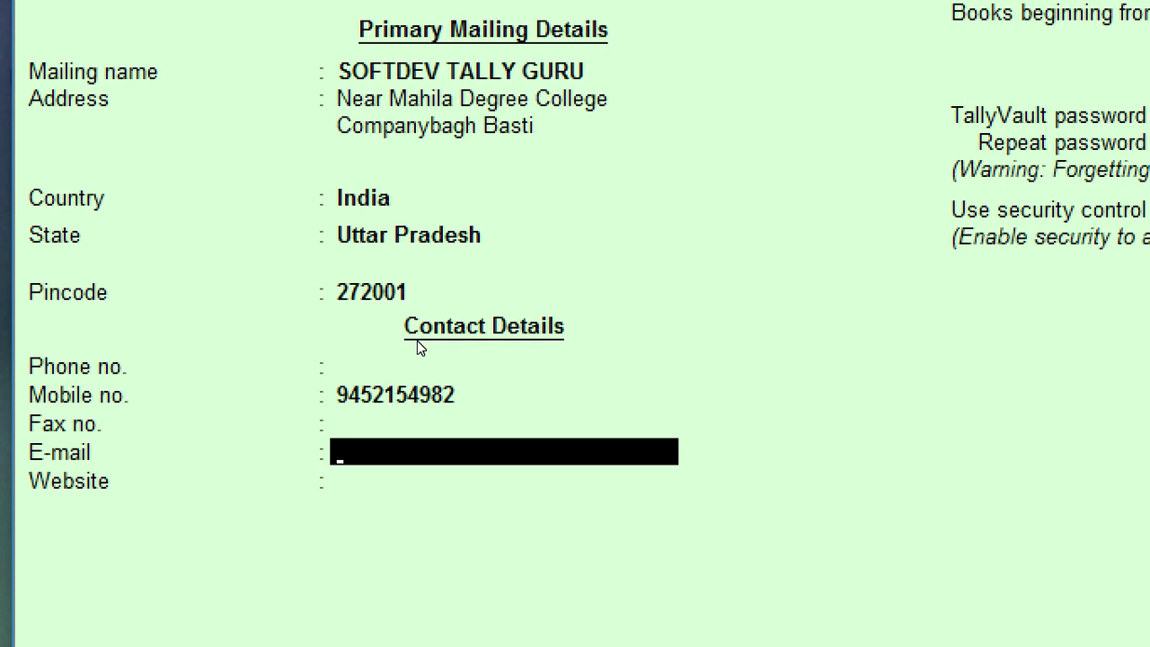
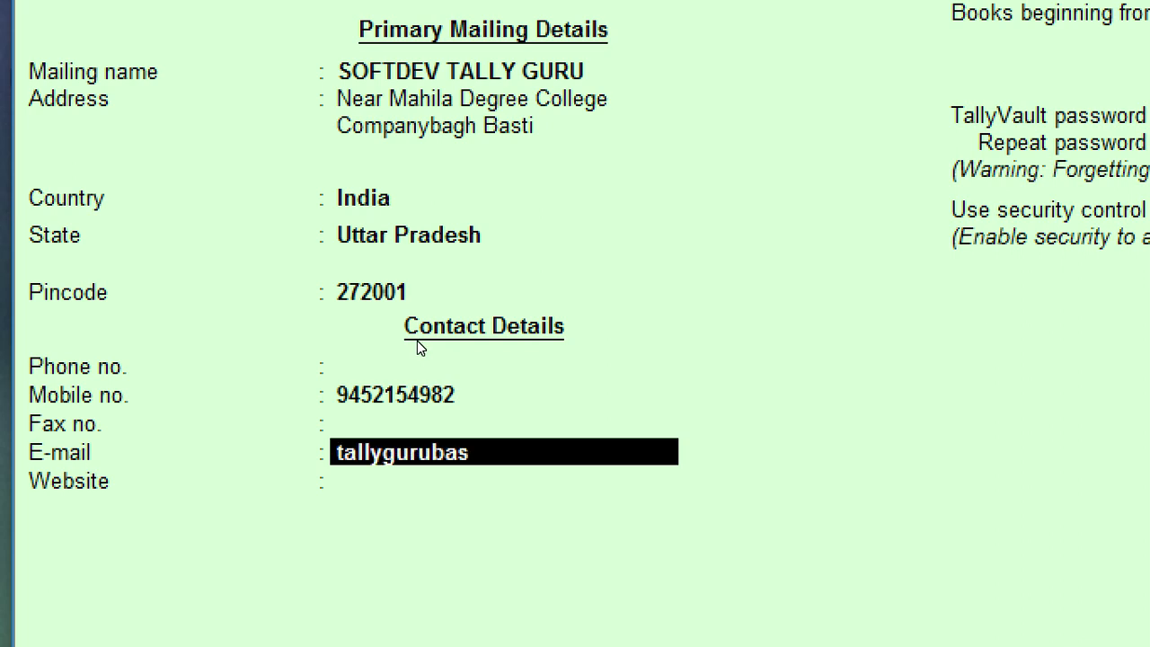
key(Return)
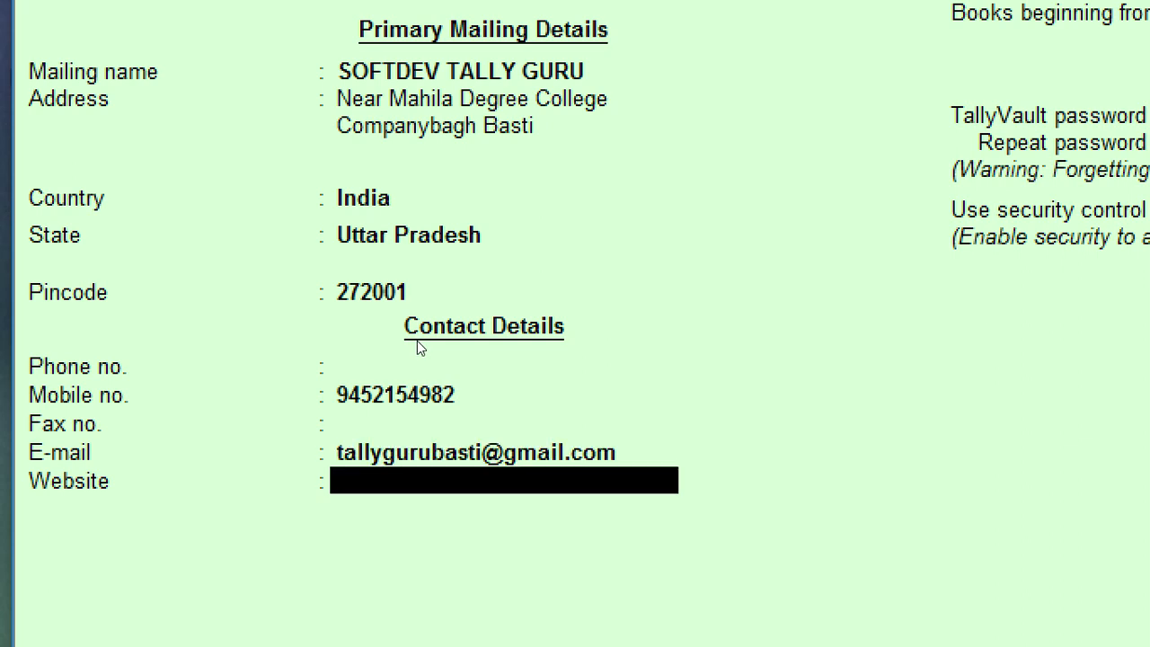
text(www.s)
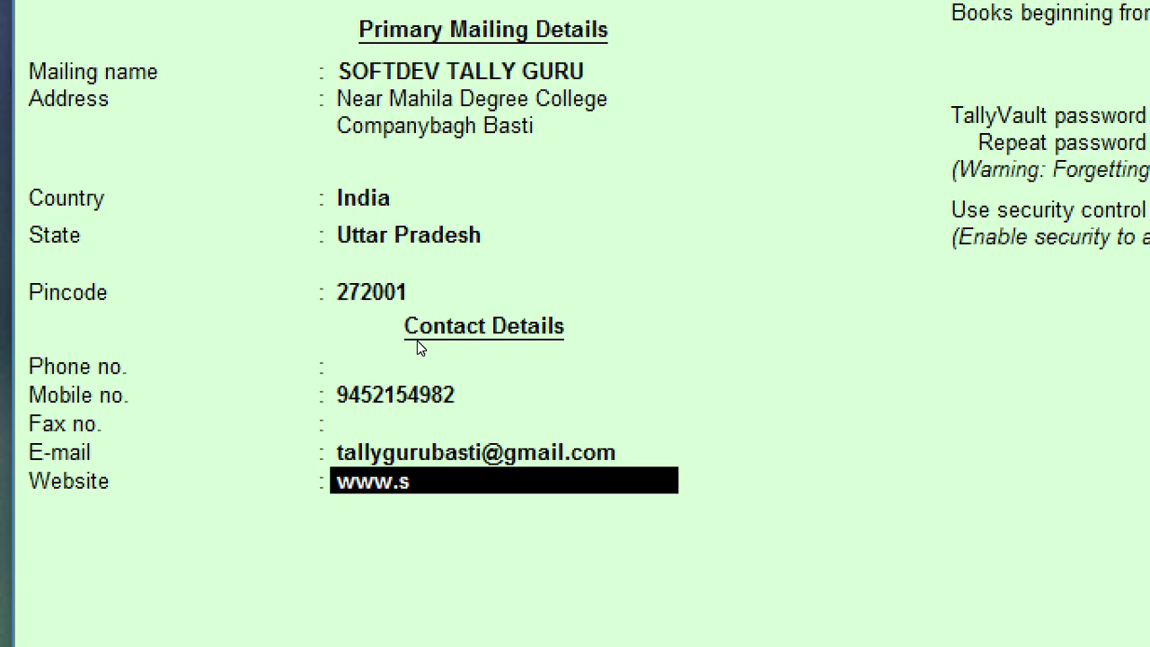
text(oftdevtally)
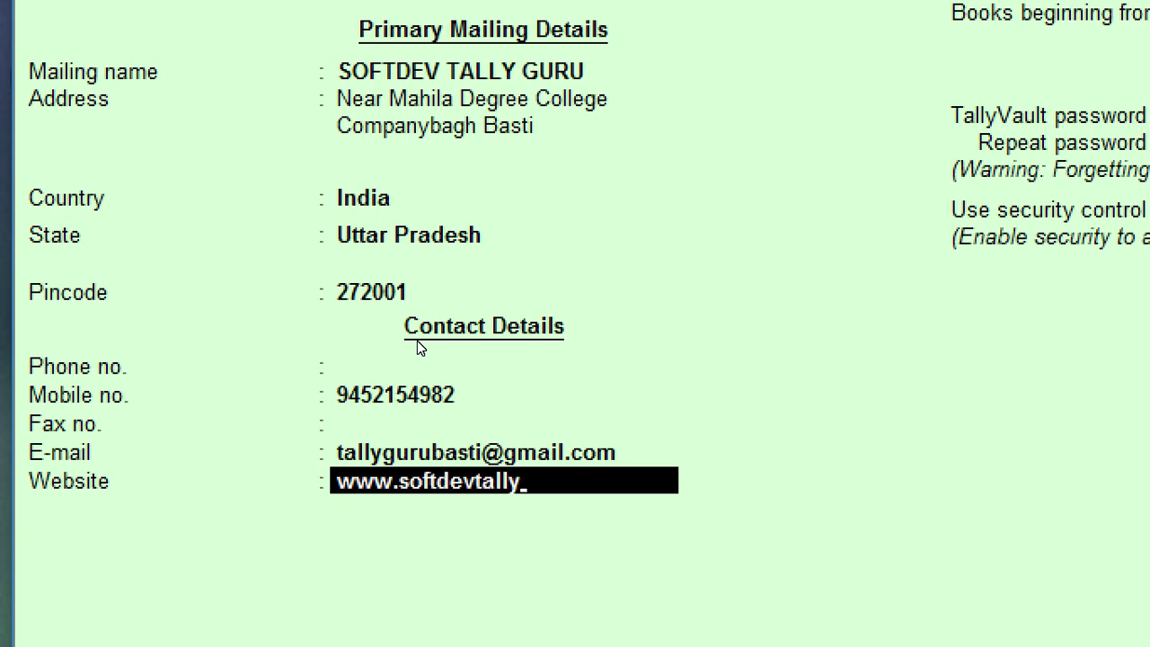
text(guru.com)
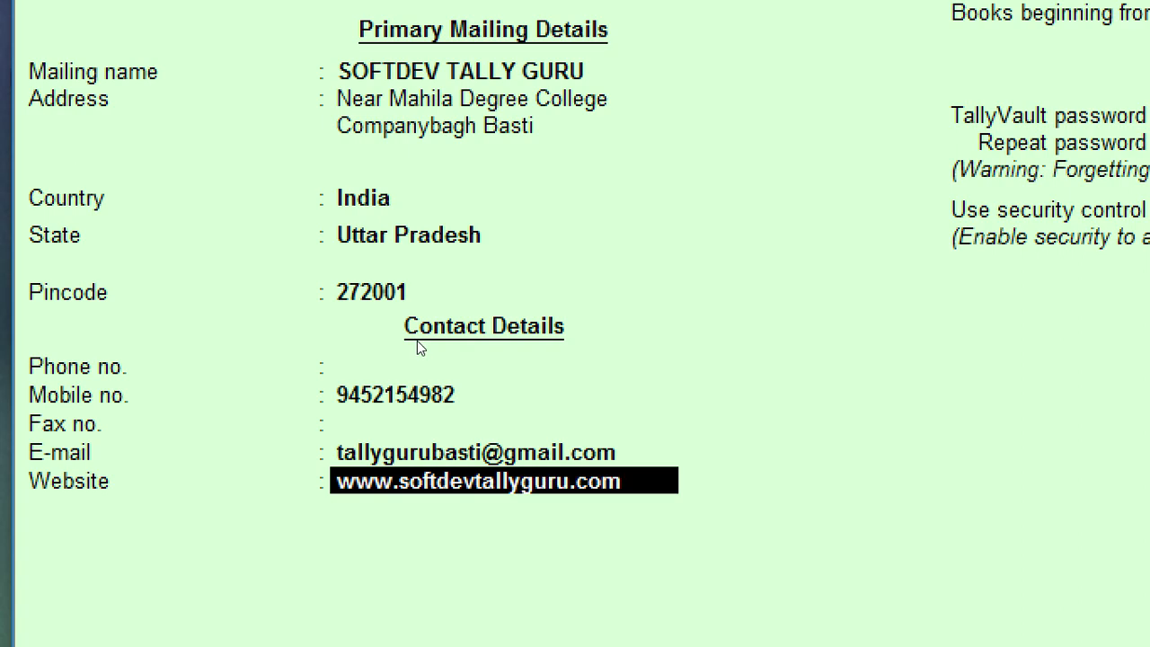
key(Return)
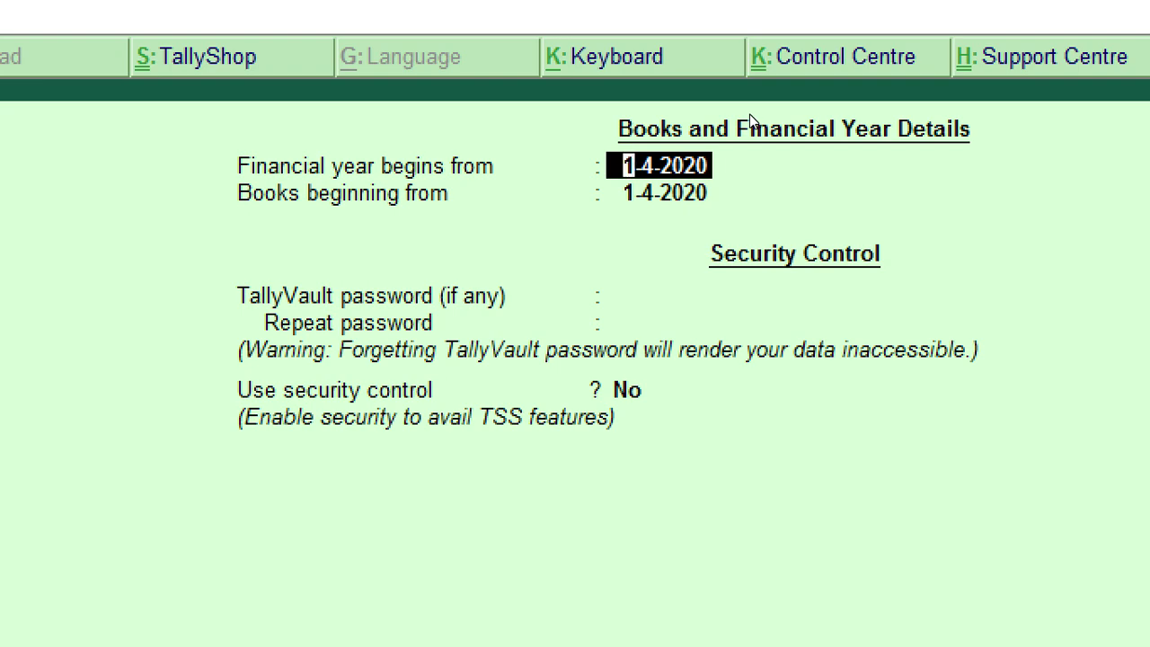
Step: Keep the financial year start at 1-4-2020 and change books beginning to 04-08-2020
key(Return)
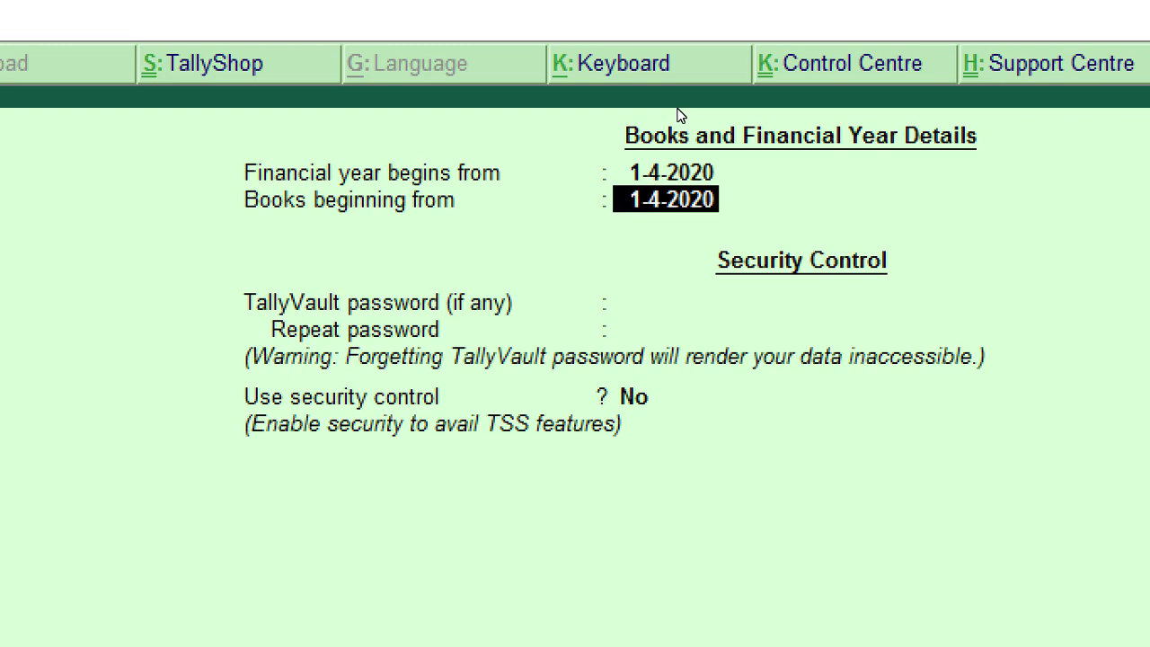
key(BackSpace)
key(BackSpace)
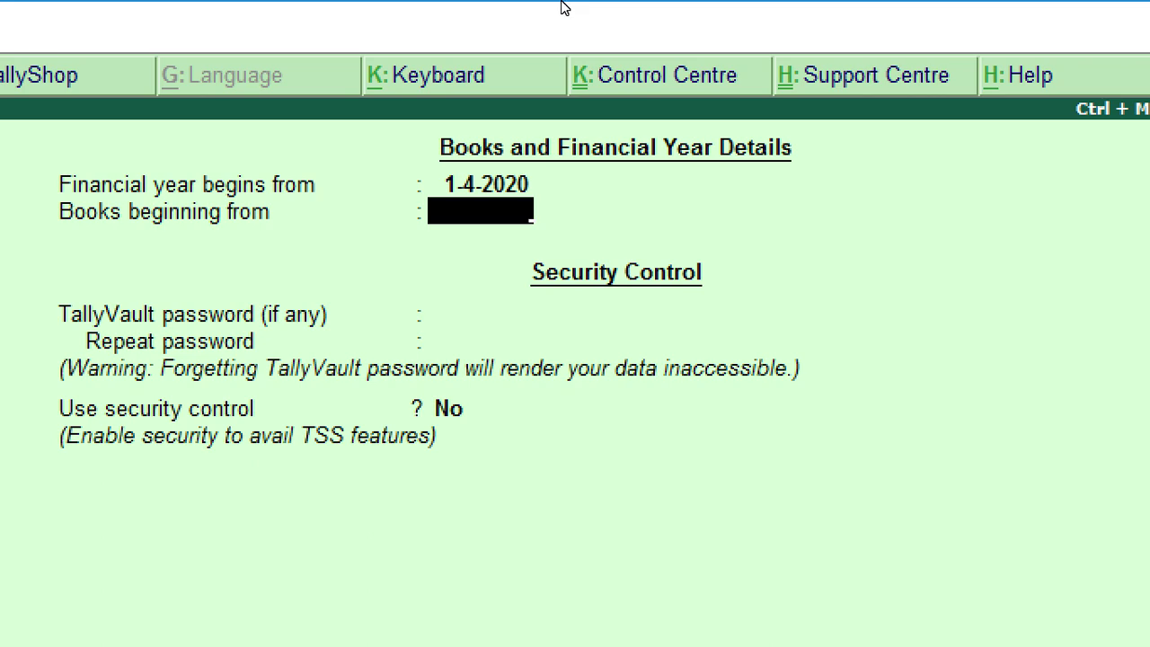
text(04-08-2020)
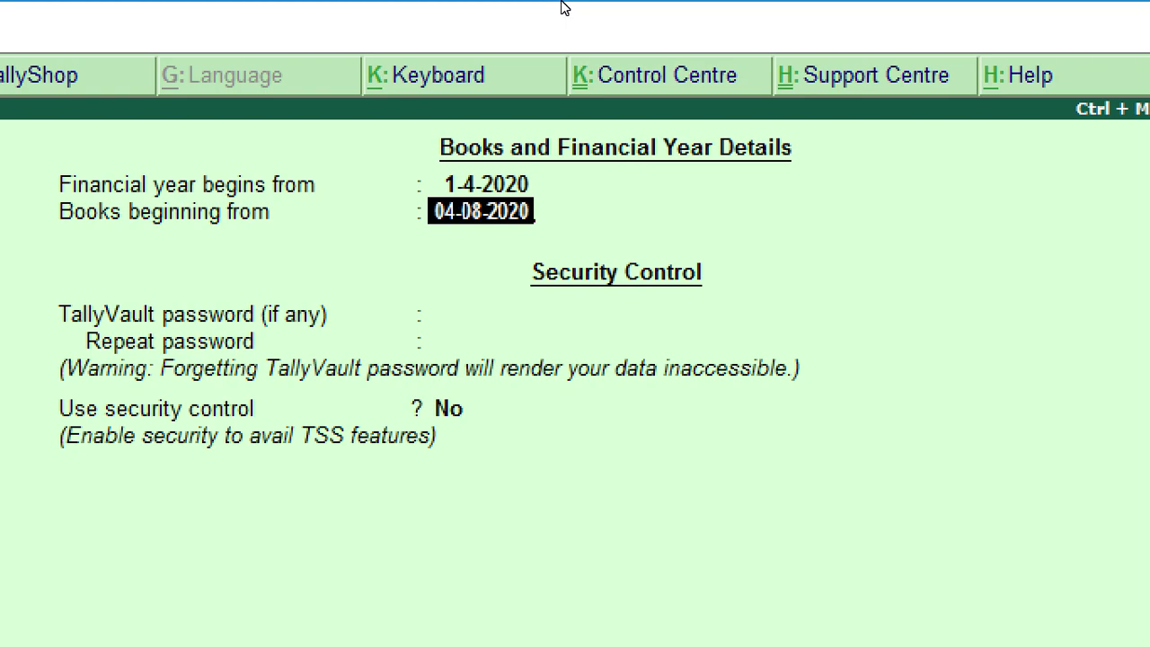
key(Return)
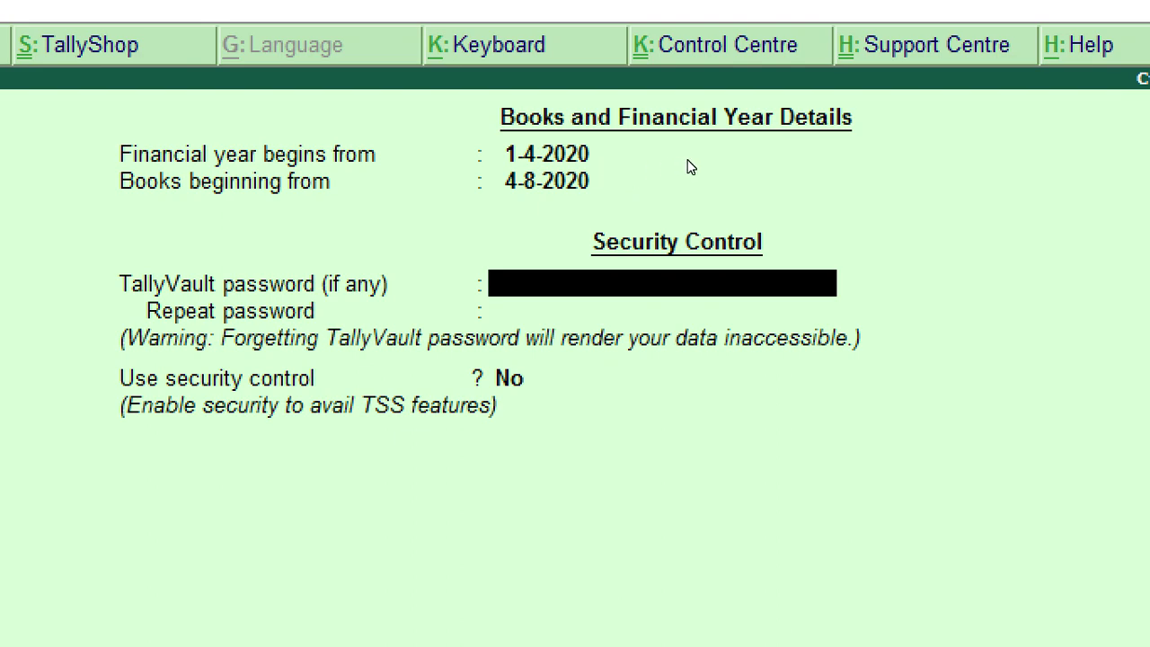
Step: Leave the TallyVault password blank and Use security control at No
key(Return)
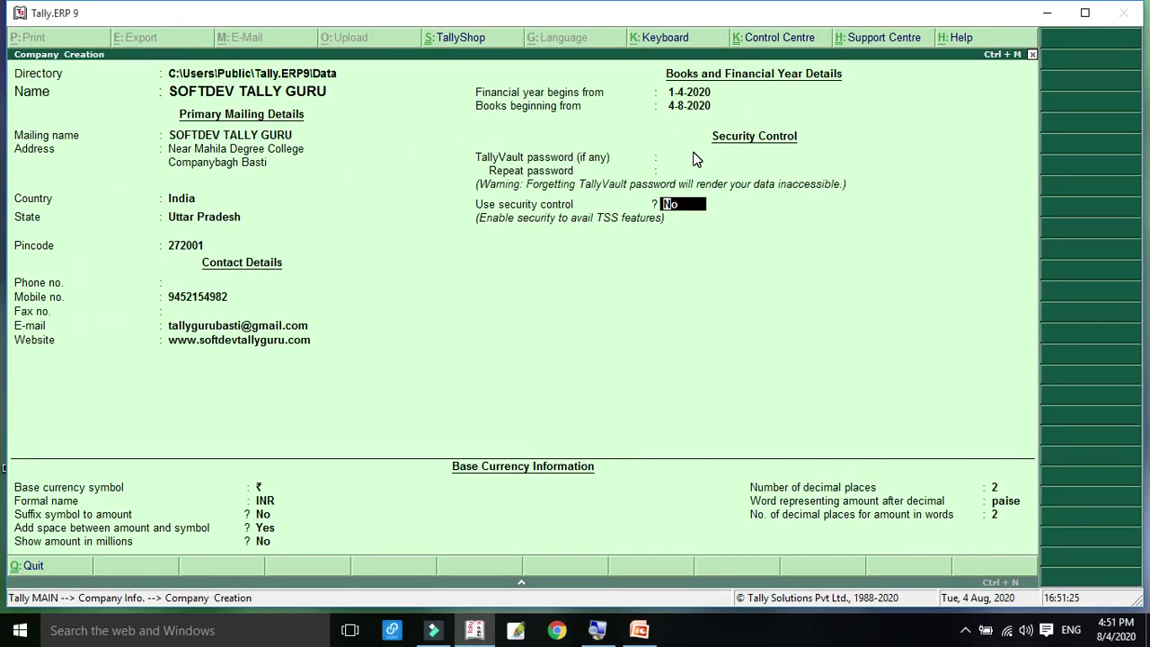
key(Return)
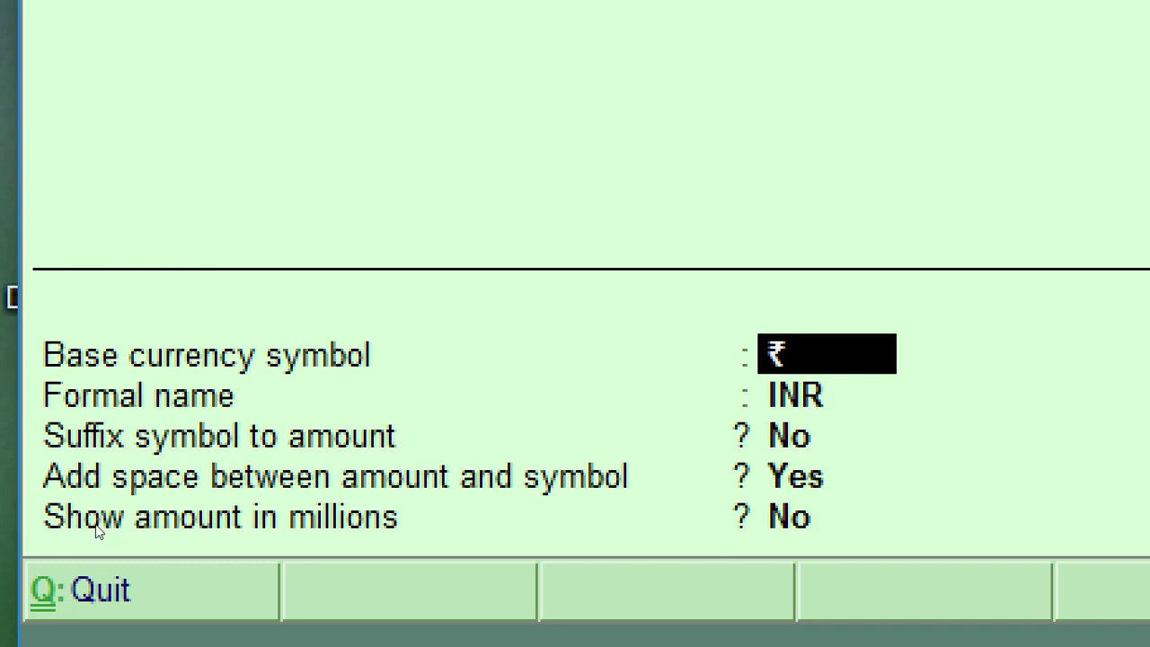
Step: Keep ₹ / INR as base currency and set Add space between amount and symbol back to Yes
click(265, 522)
click(264, 521)
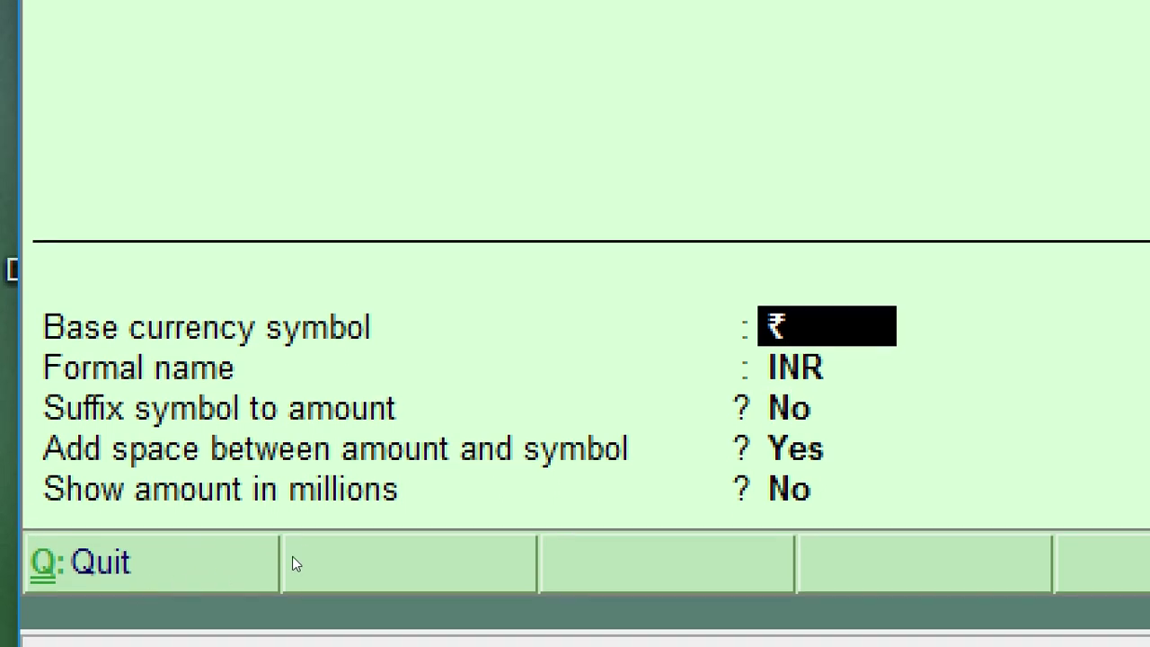
key(Return)
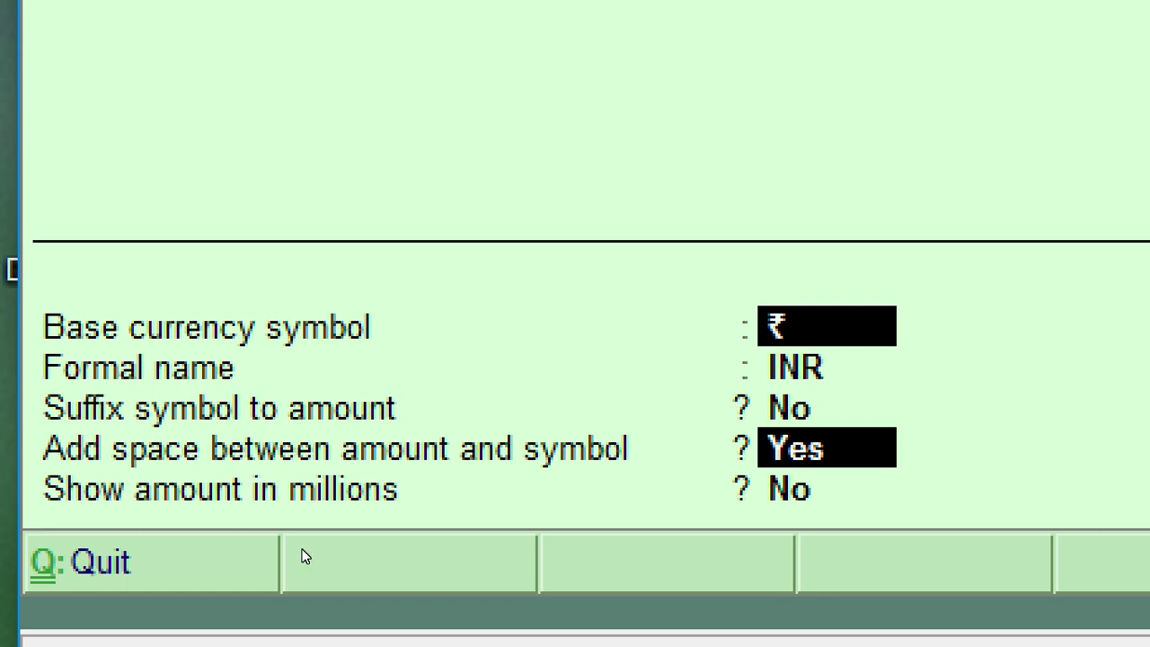
text(n)
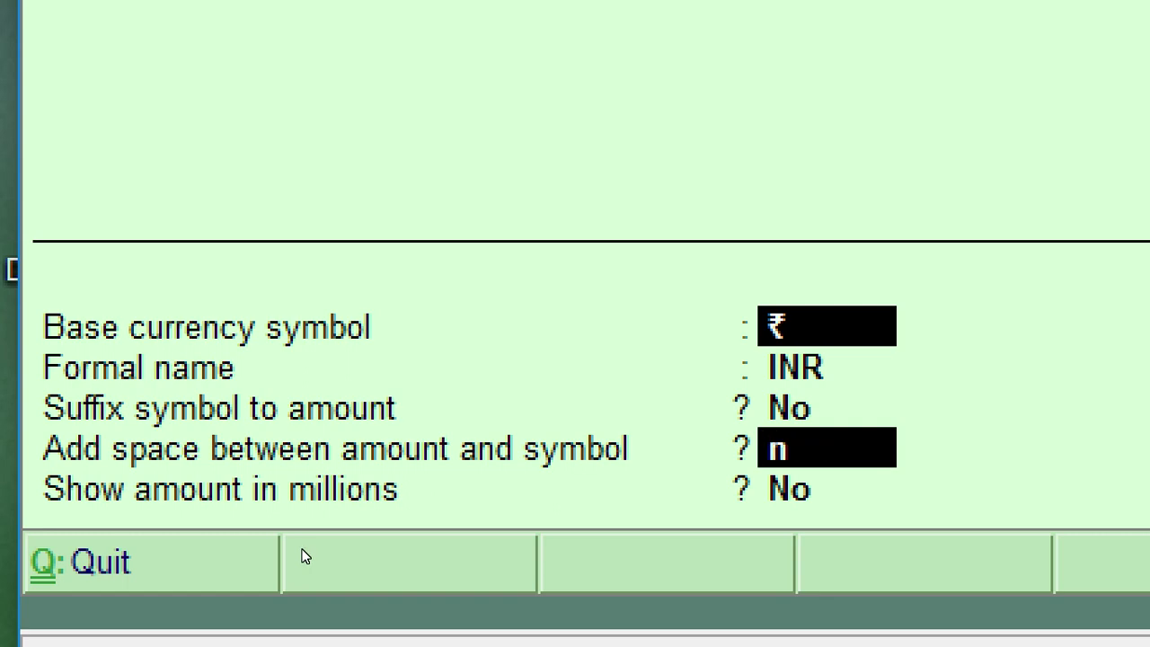
key(Return)
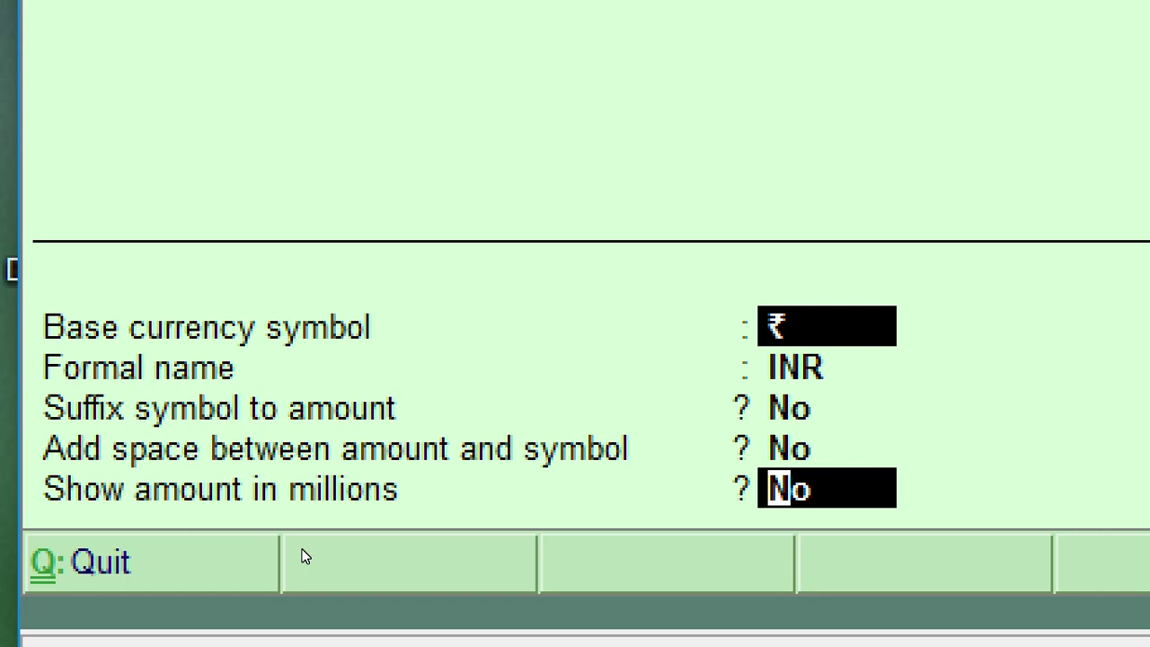
key(Up)
text(y)
key(Return)
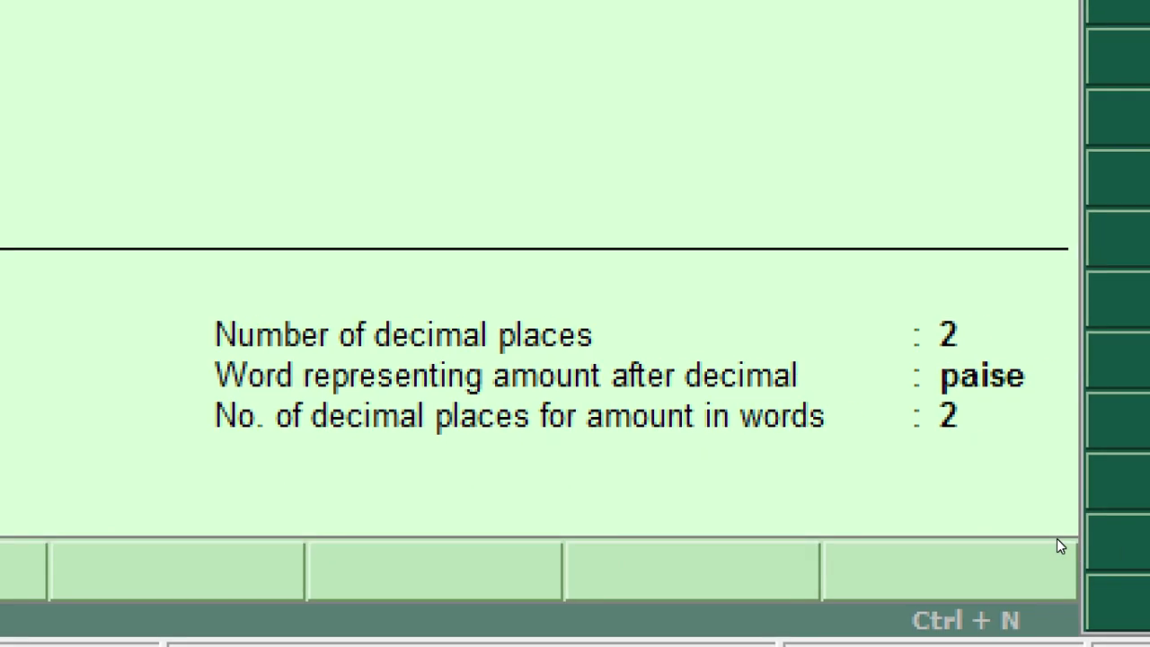
Step: Select the Number of decimal places field, keeping 2 decimal places with paise
click(995, 489)
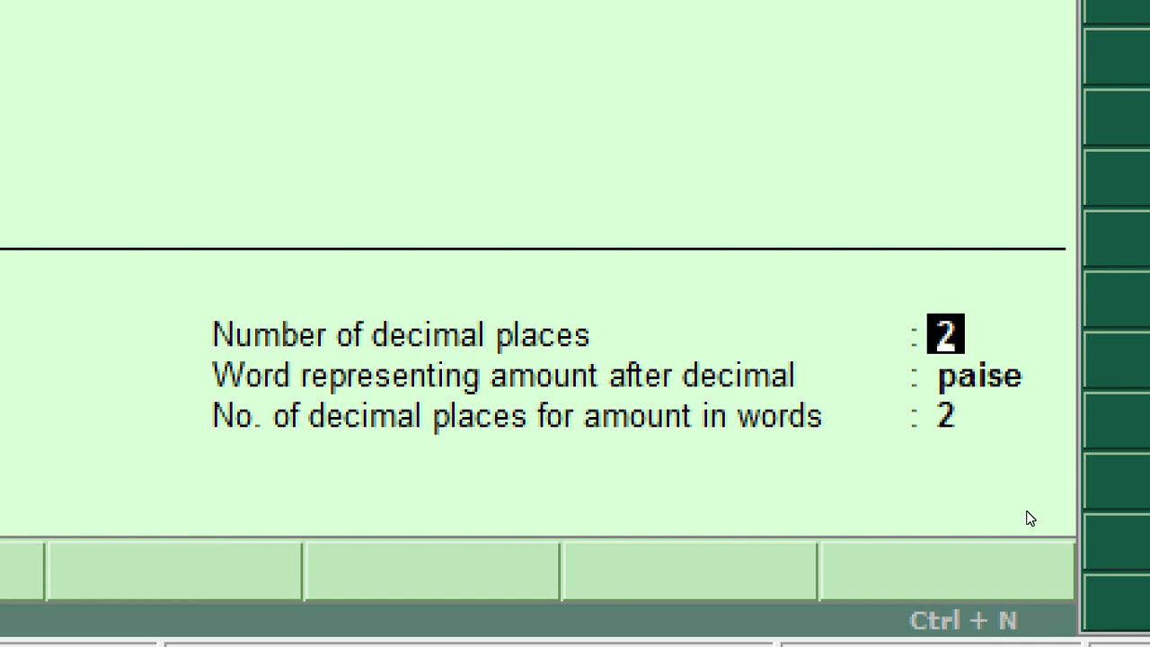
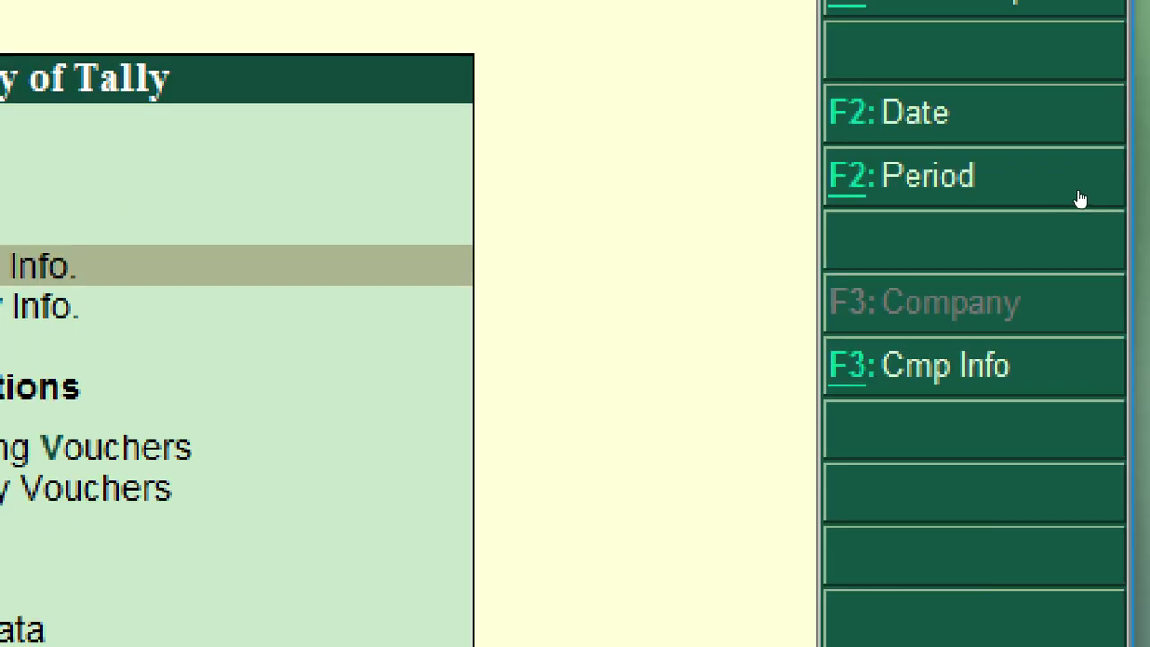
Step: Open the Company Info. menu with the F3: Cmp Info button on the right-hand bar
click(1071, 192)
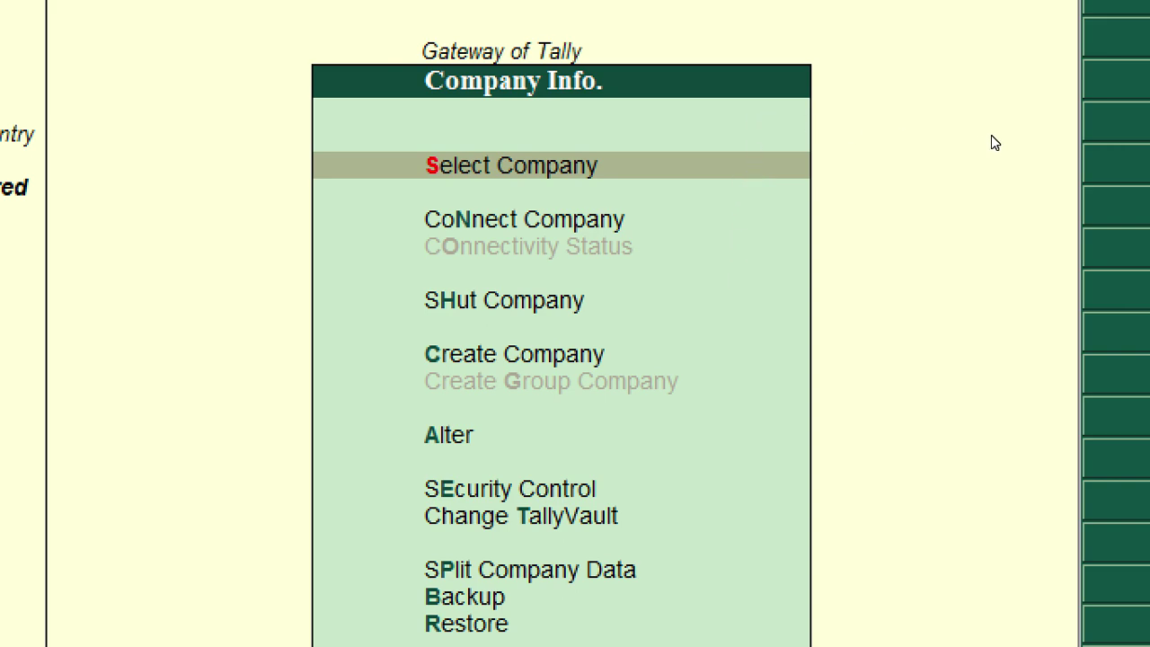
key(Down)
key(Down)
key(Down)
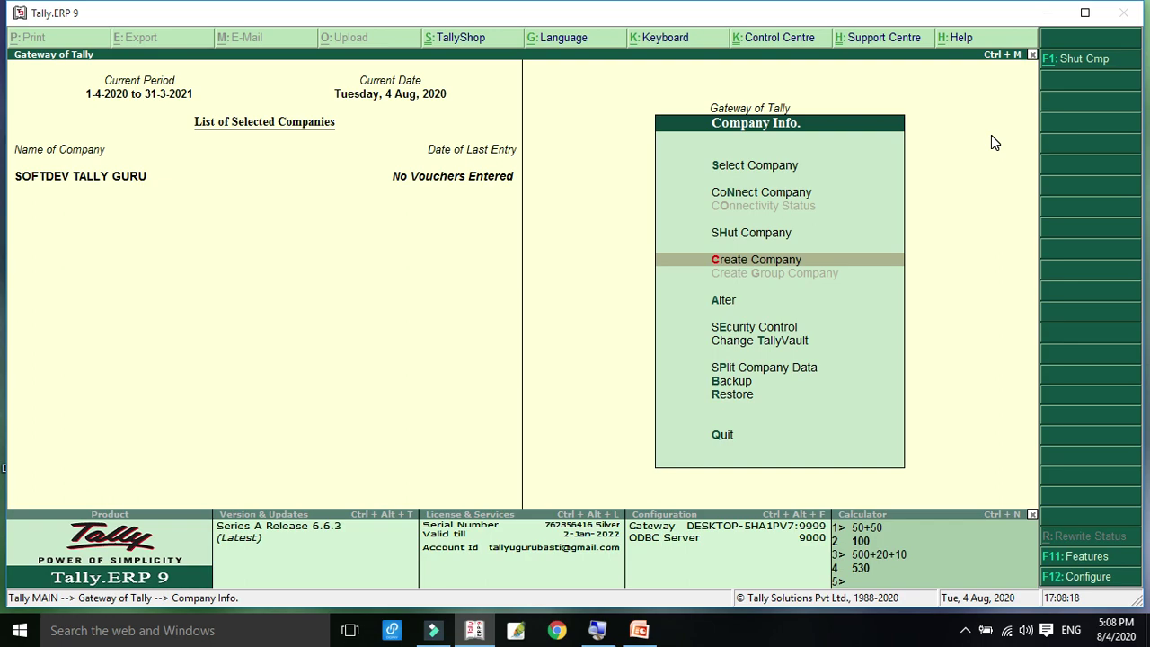
key(Return)
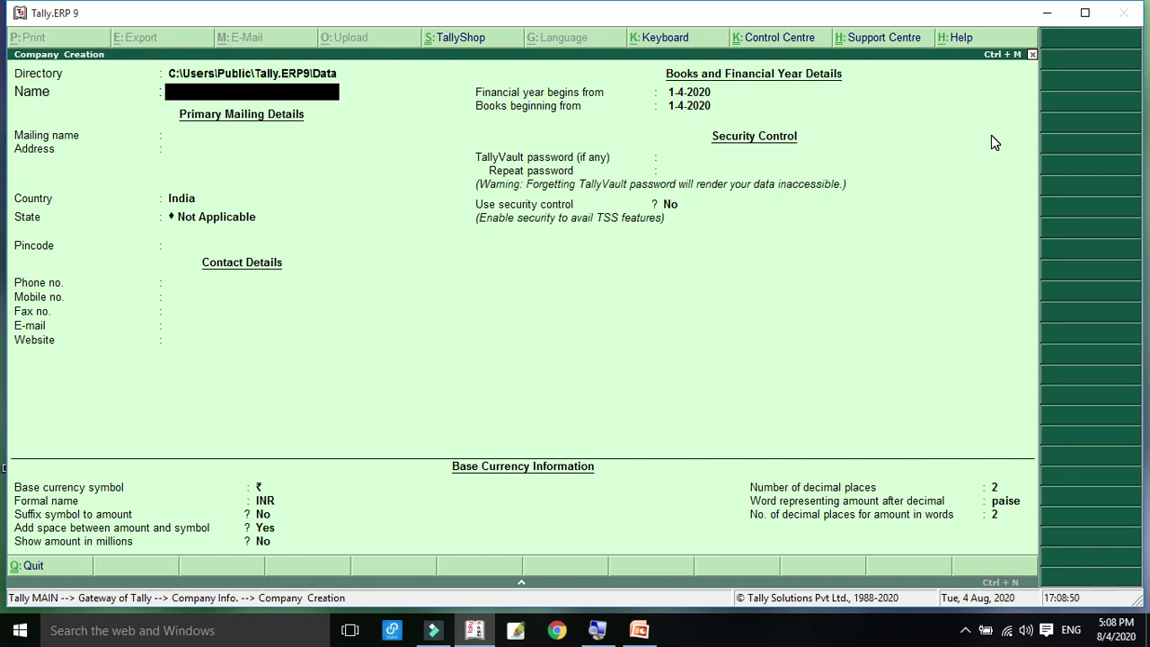
key(Escape)
key(y)
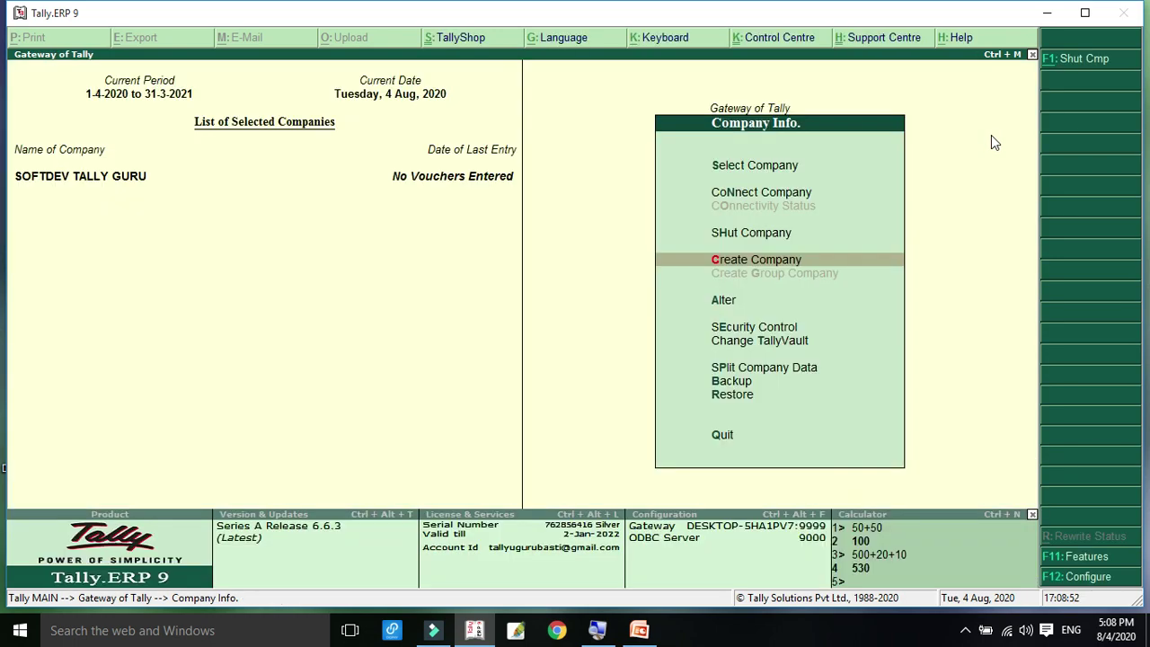